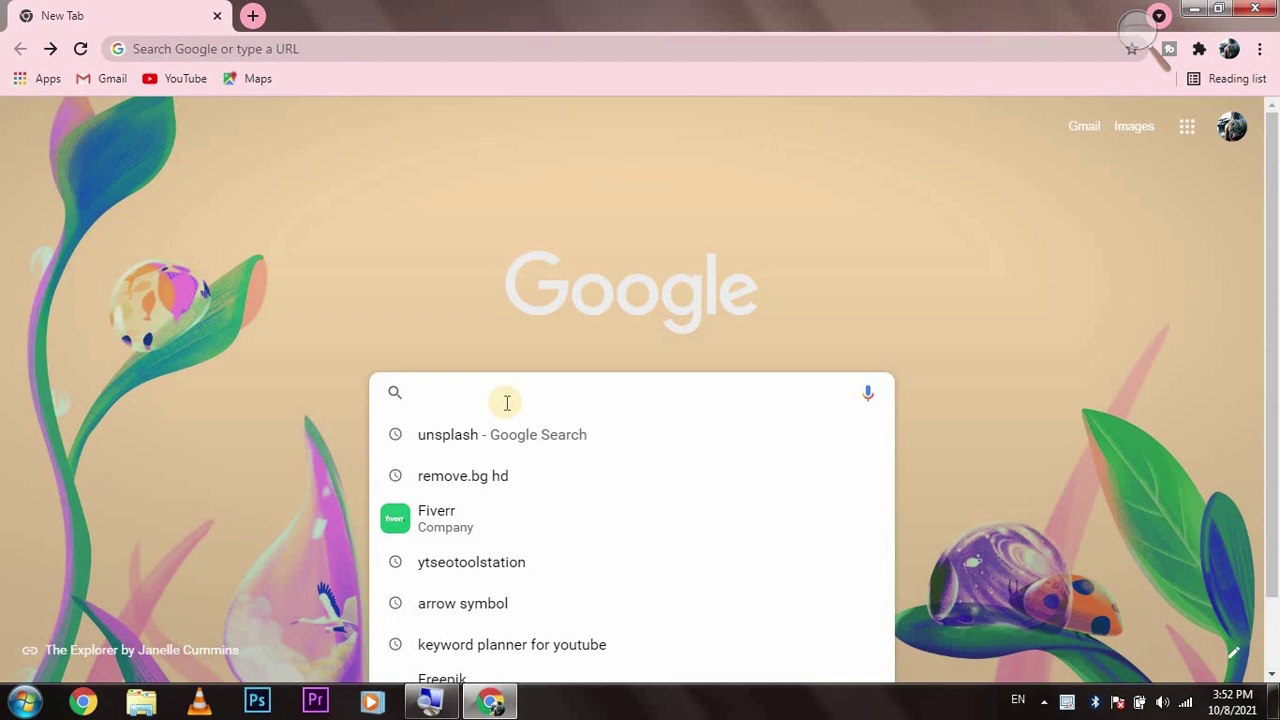
Step: Search Google for unsplash, open the Unsplash website and examine its connection warning and site security status
click(486, 434)
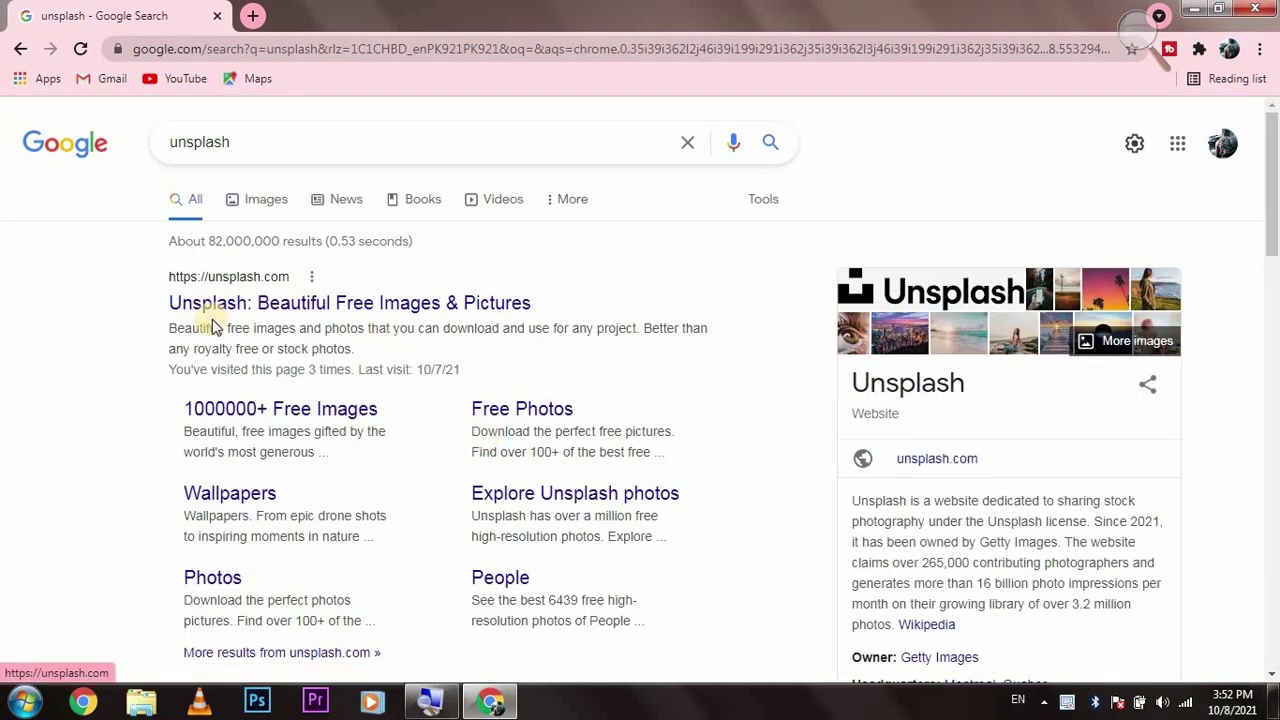
click(303, 306)
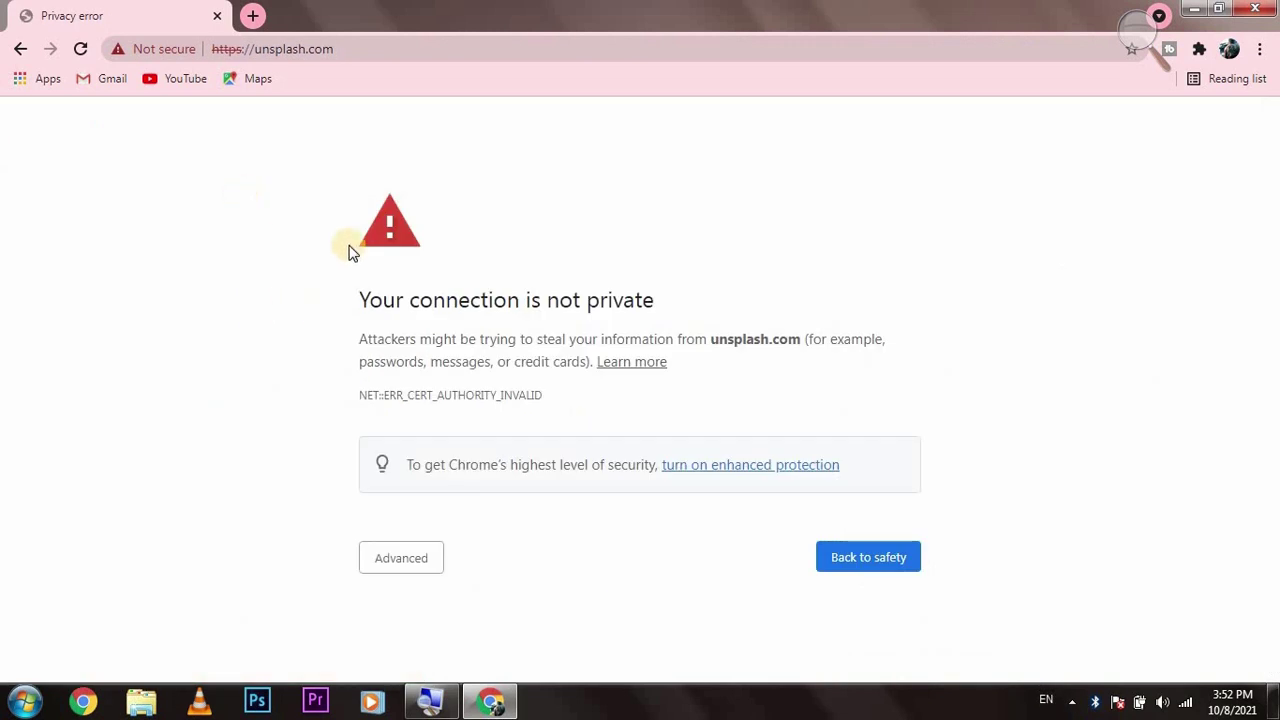
drag(355, 303, 668, 296)
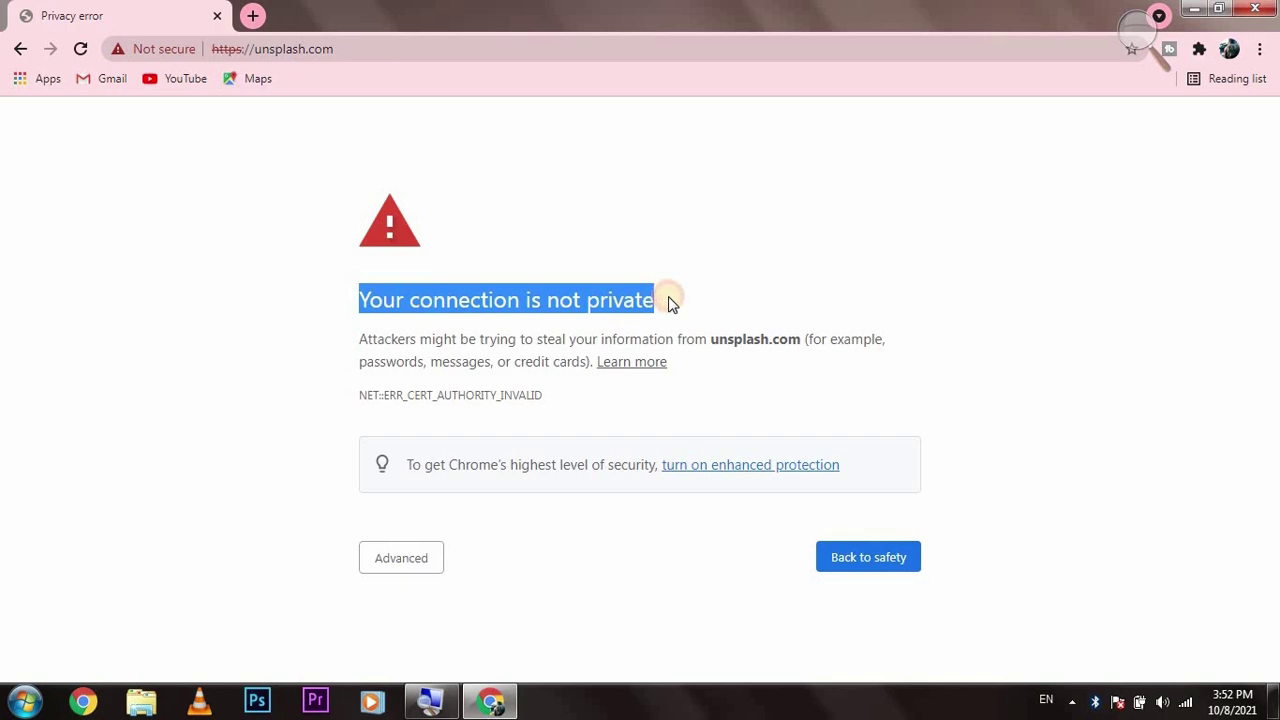
click(704, 268)
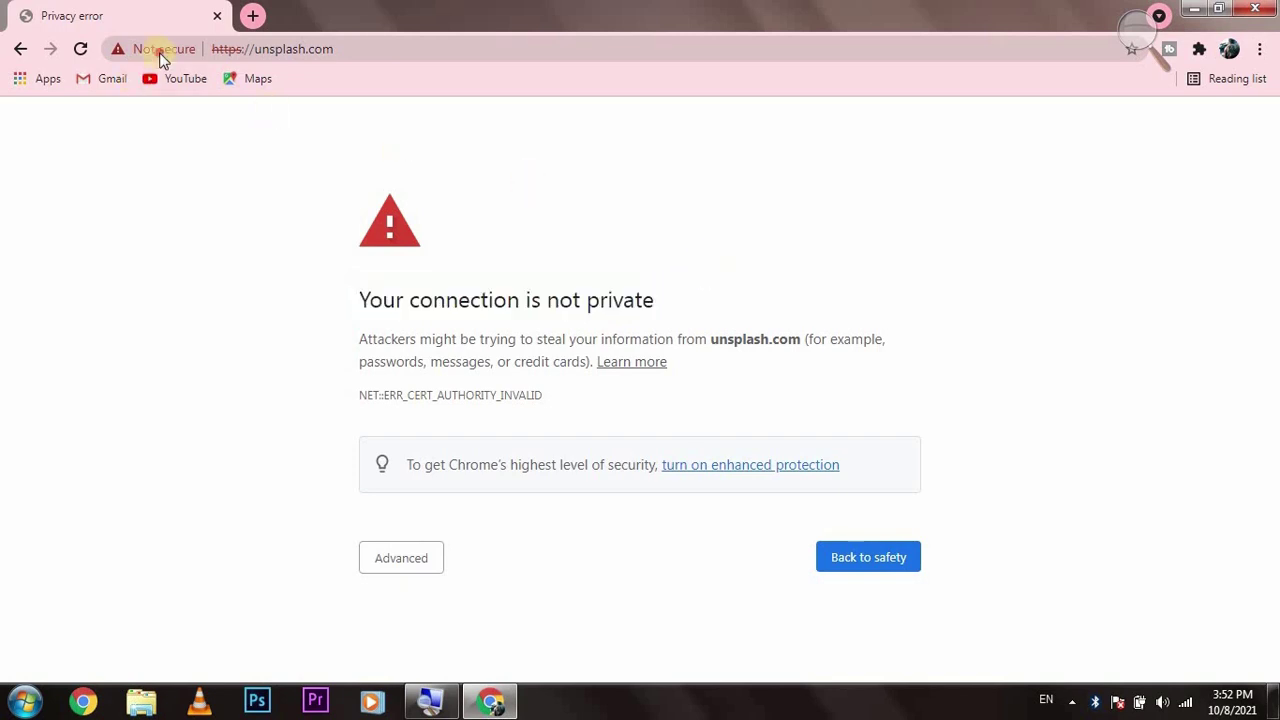
click(160, 55)
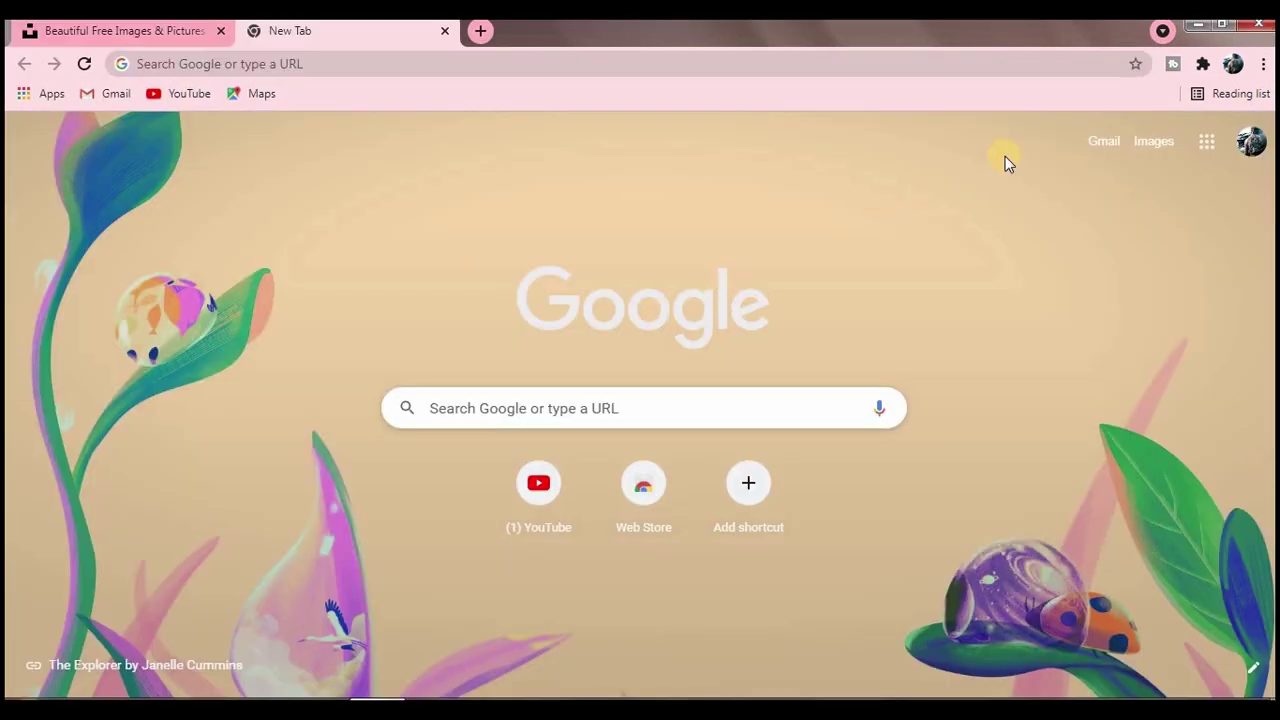
Step: Clear the all-time browsing history, download history, cookies and cached files using the advanced options in Chrome's privacy settings
click(1262, 67)
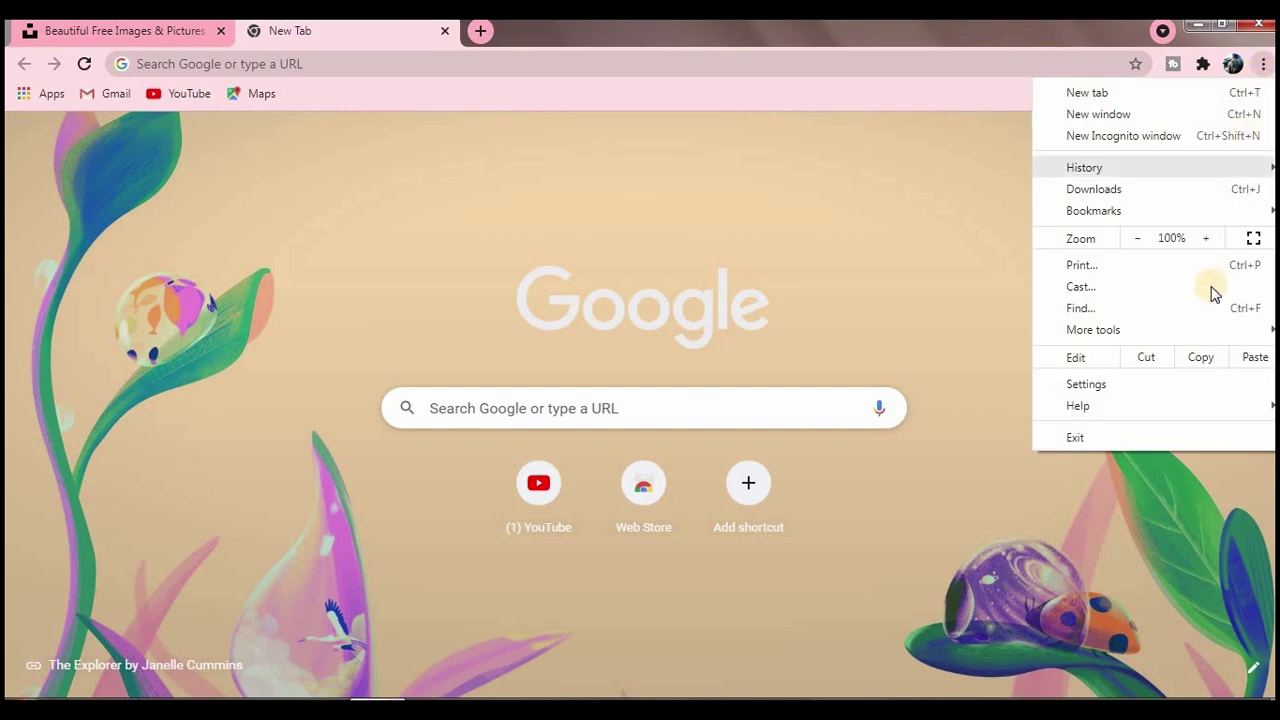
click(1131, 389)
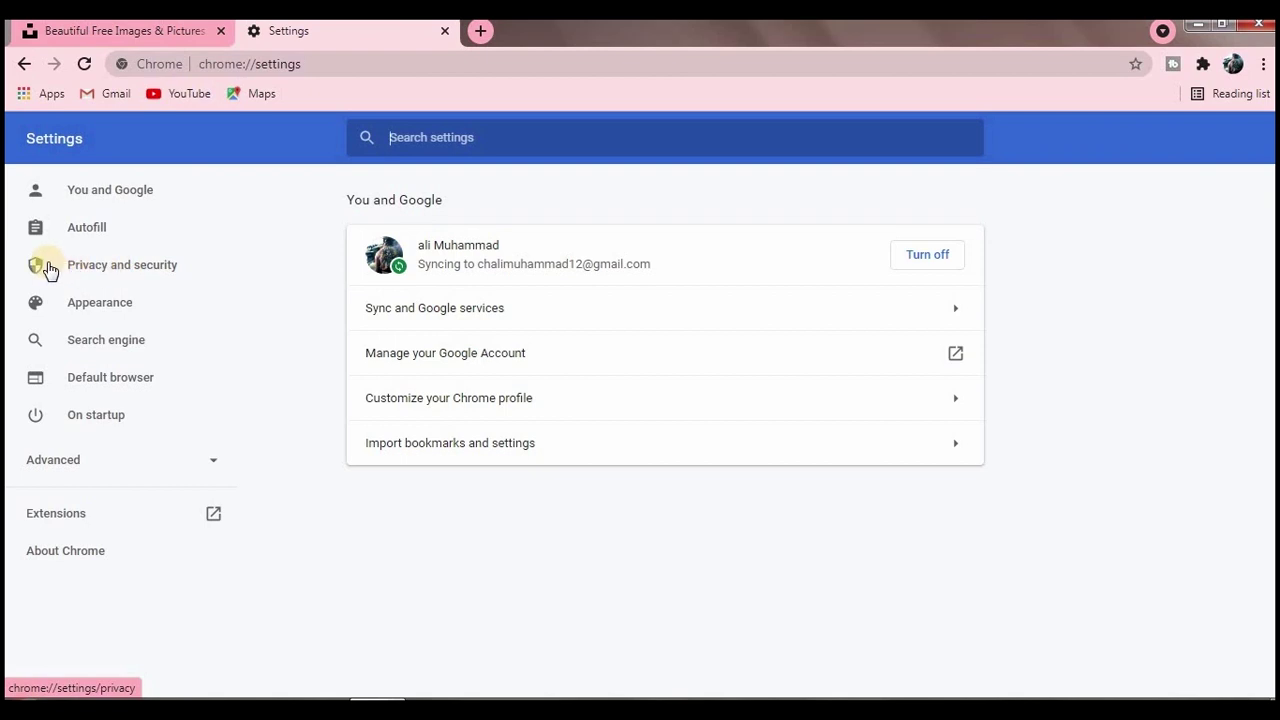
click(163, 268)
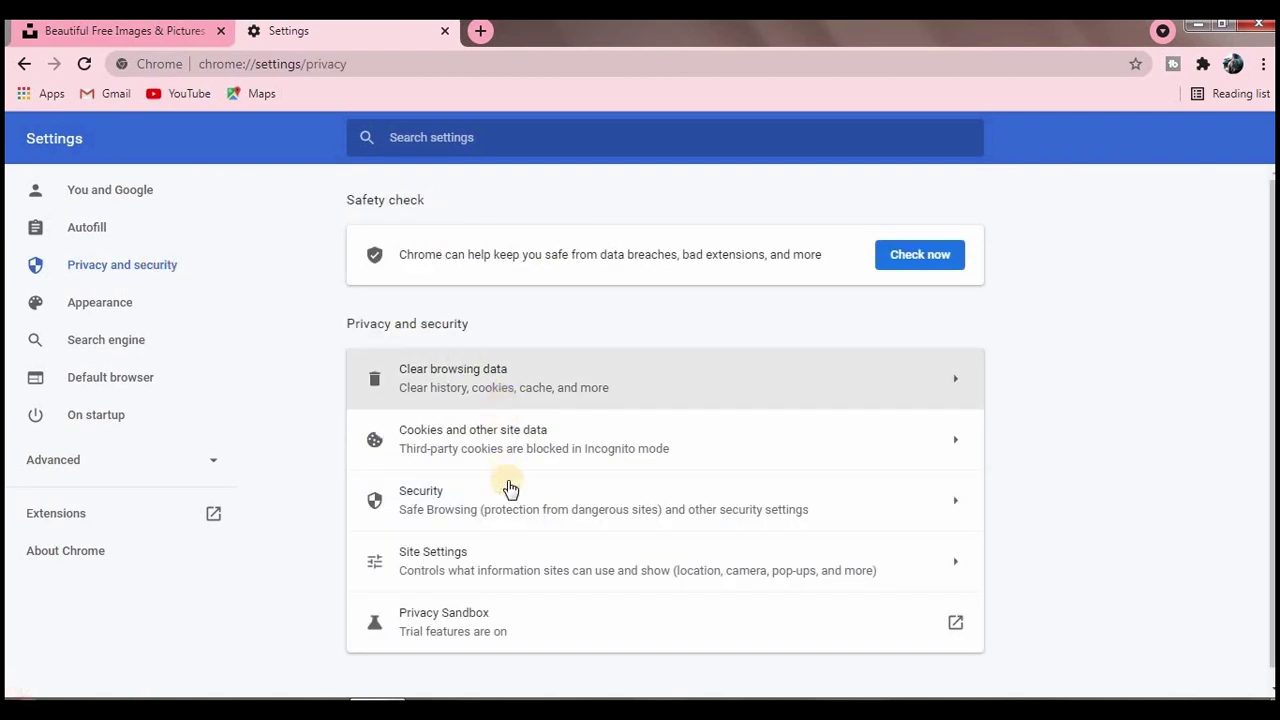
click(489, 386)
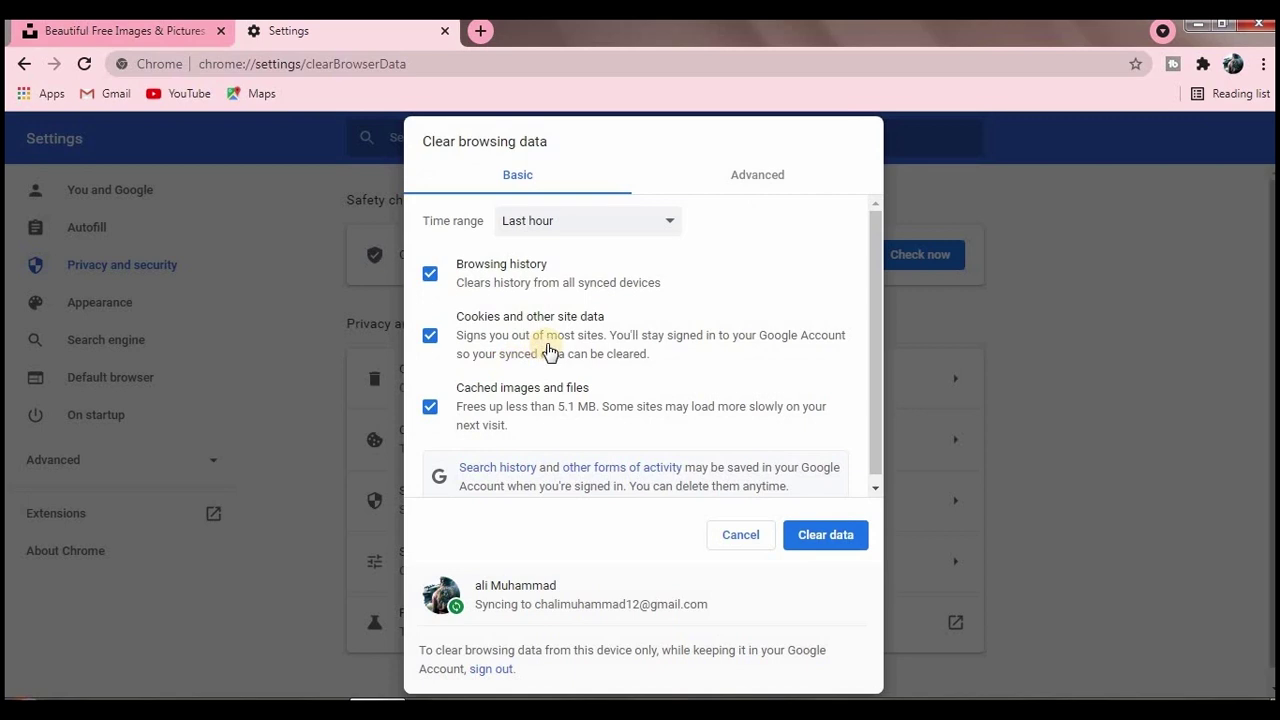
click(757, 178)
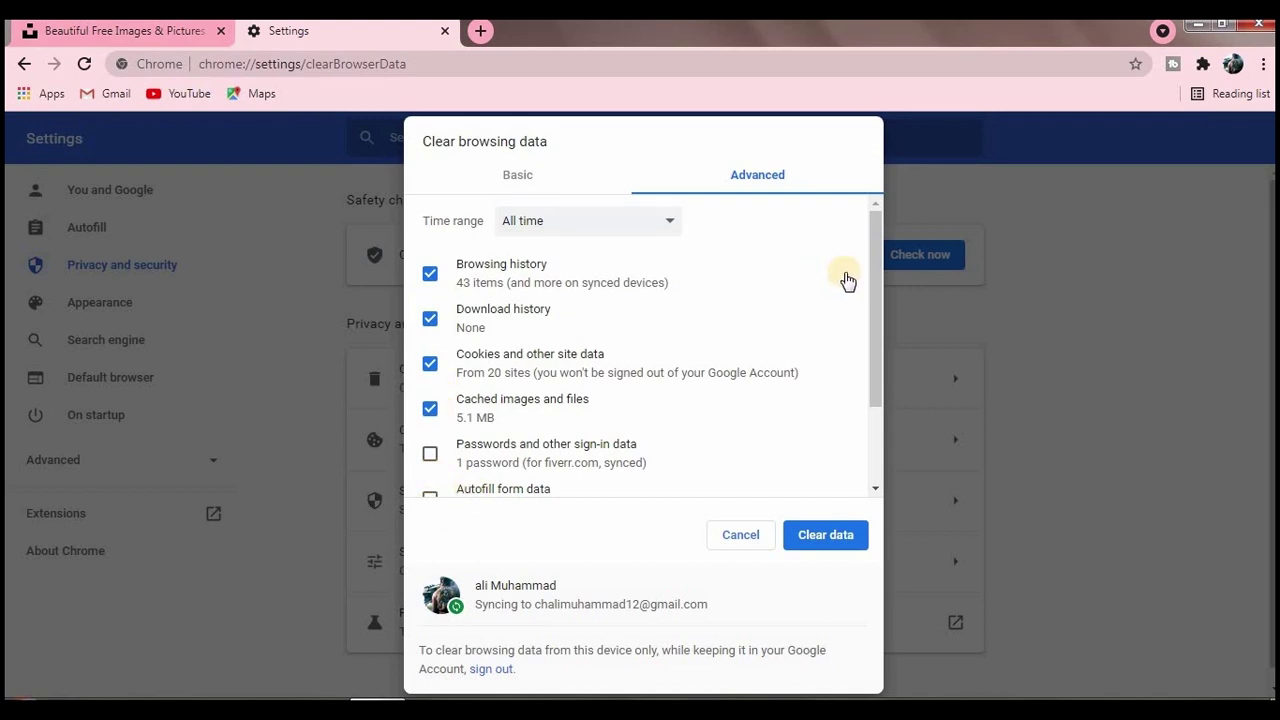
scroll(873, 355, down, 2)
drag(871, 340, 880, 400)
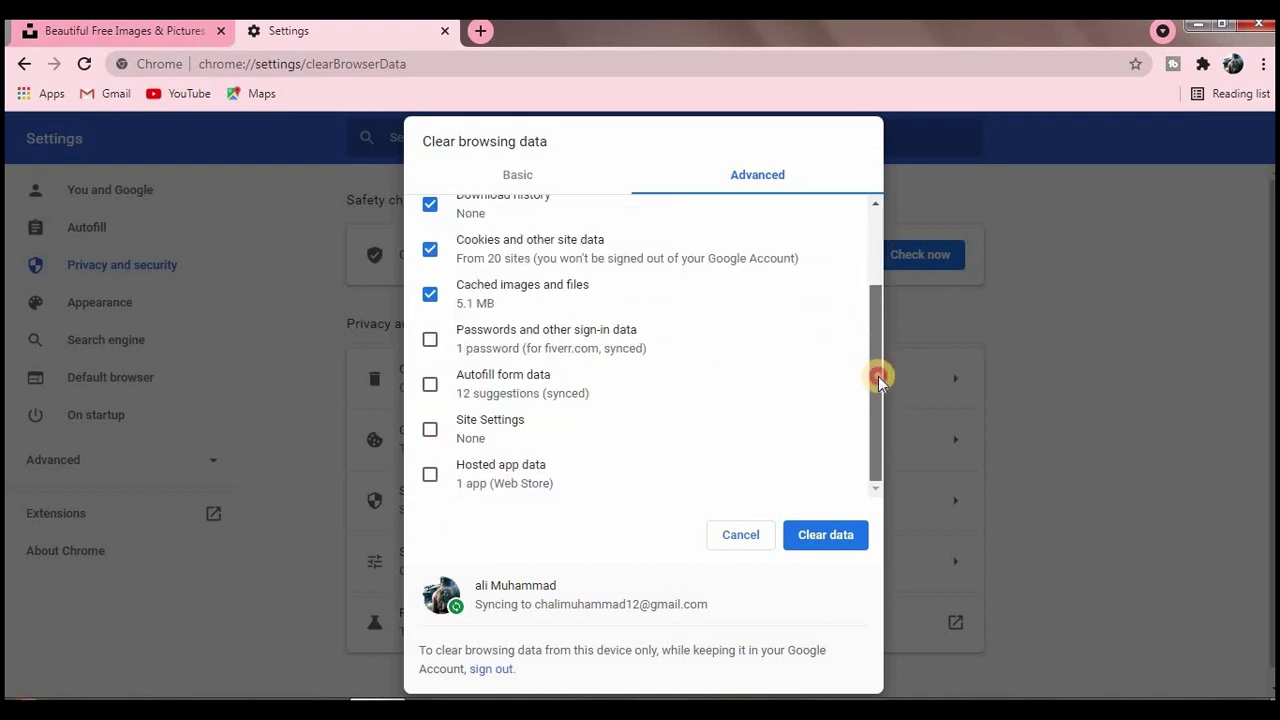
drag(881, 346, 885, 188)
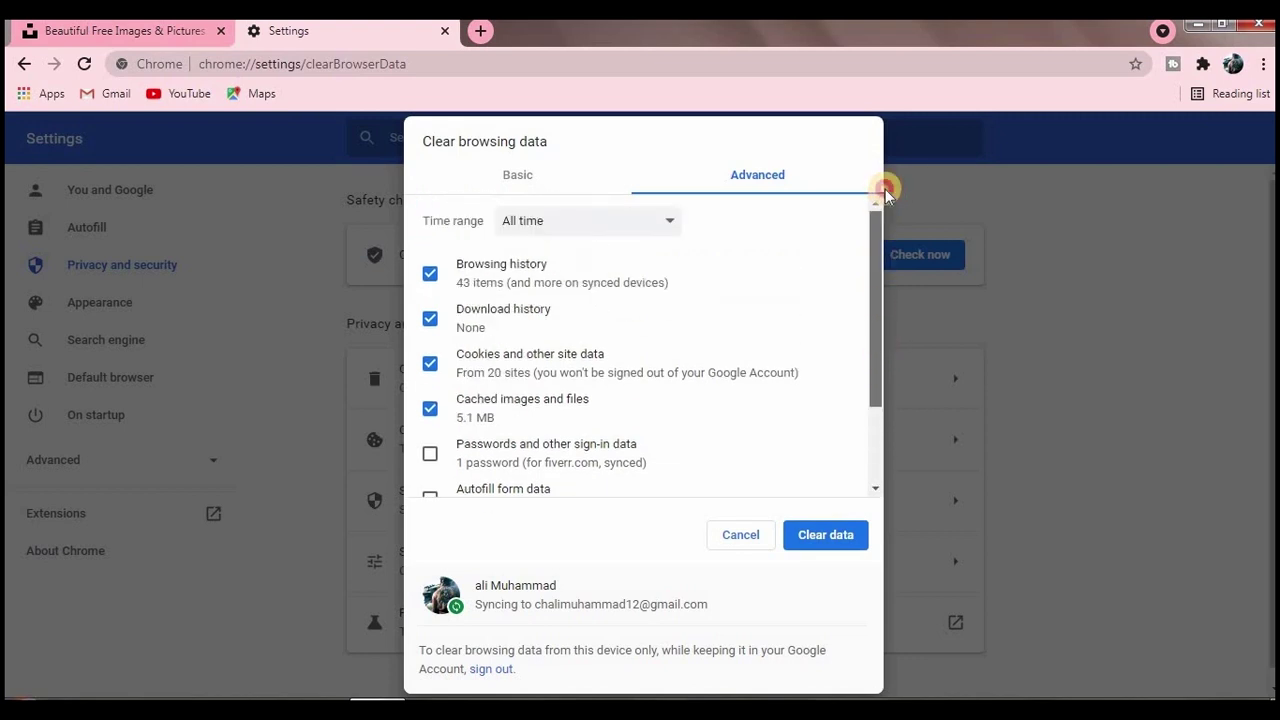
click(838, 532)
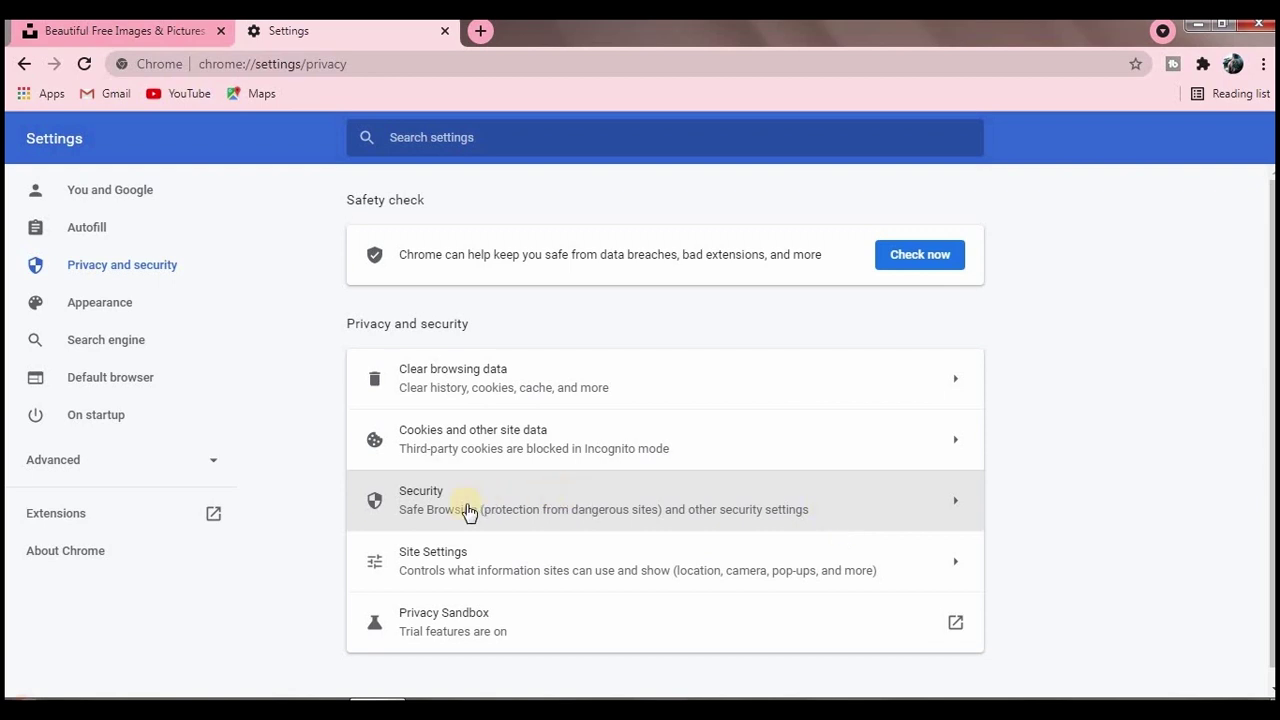
Step: Set the general setting for cookies and other site data to Allow all cookies
click(465, 438)
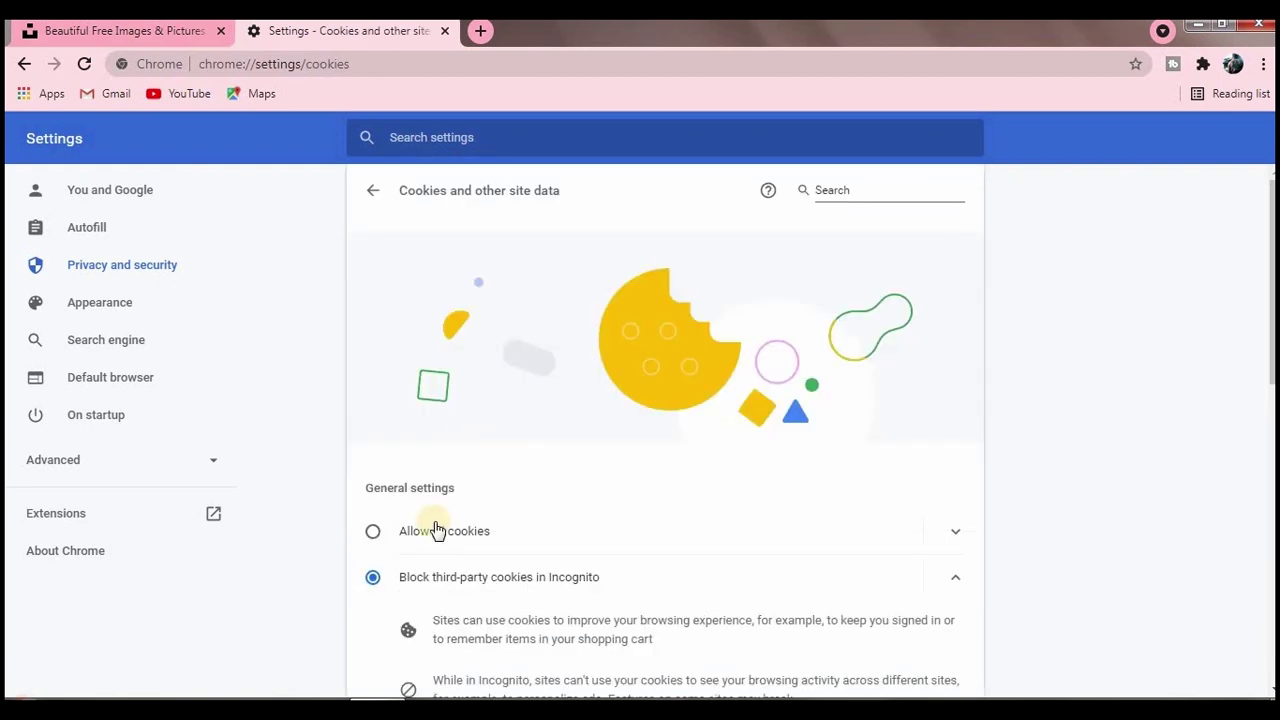
click(372, 535)
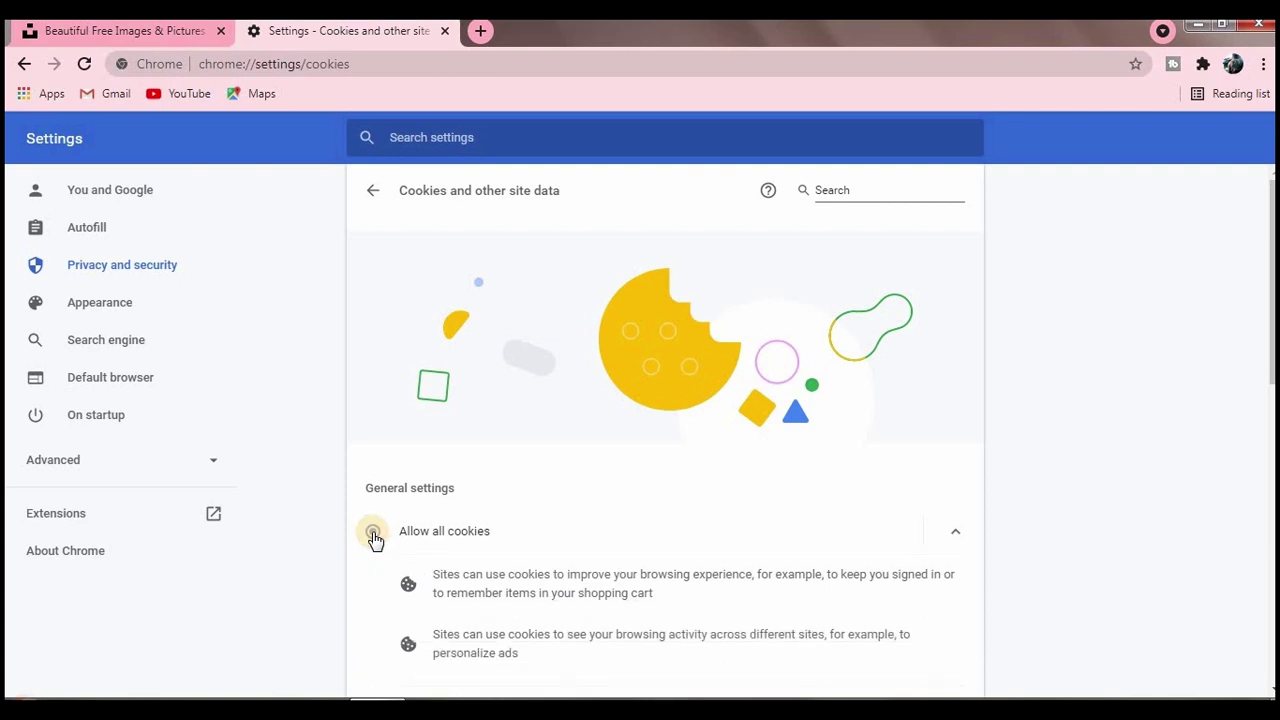
drag(363, 537, 406, 545)
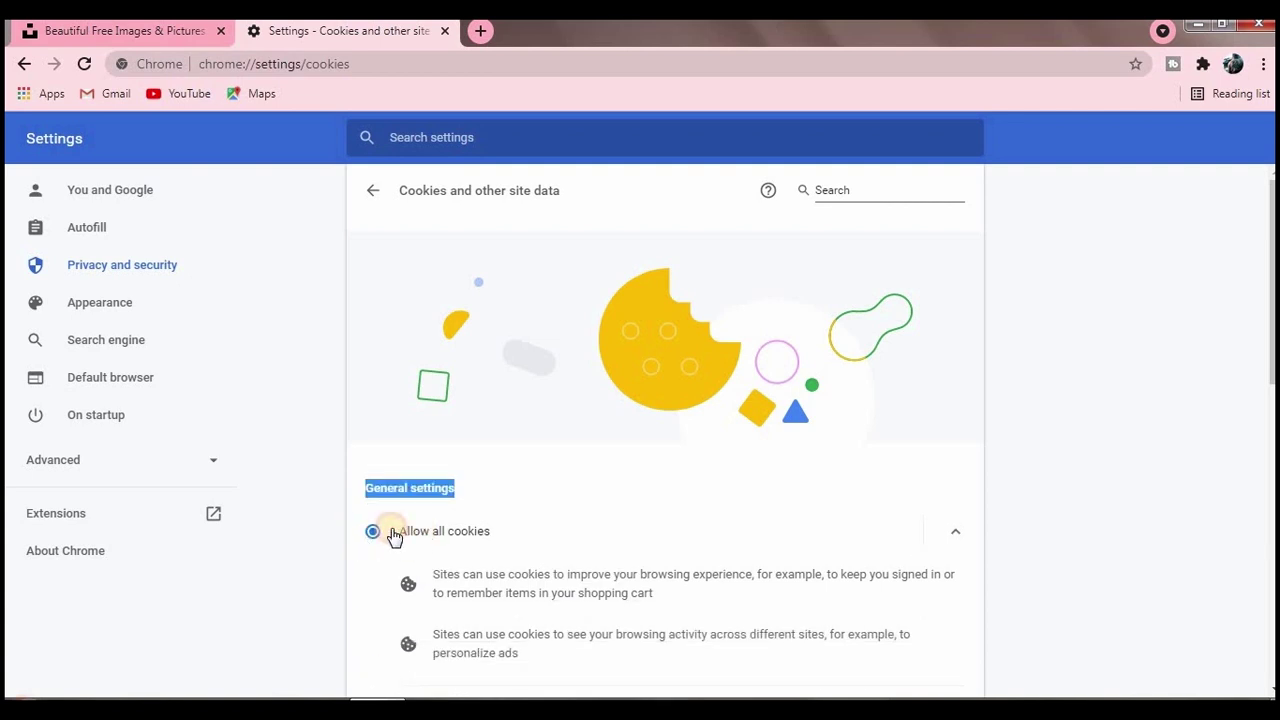
click(430, 537)
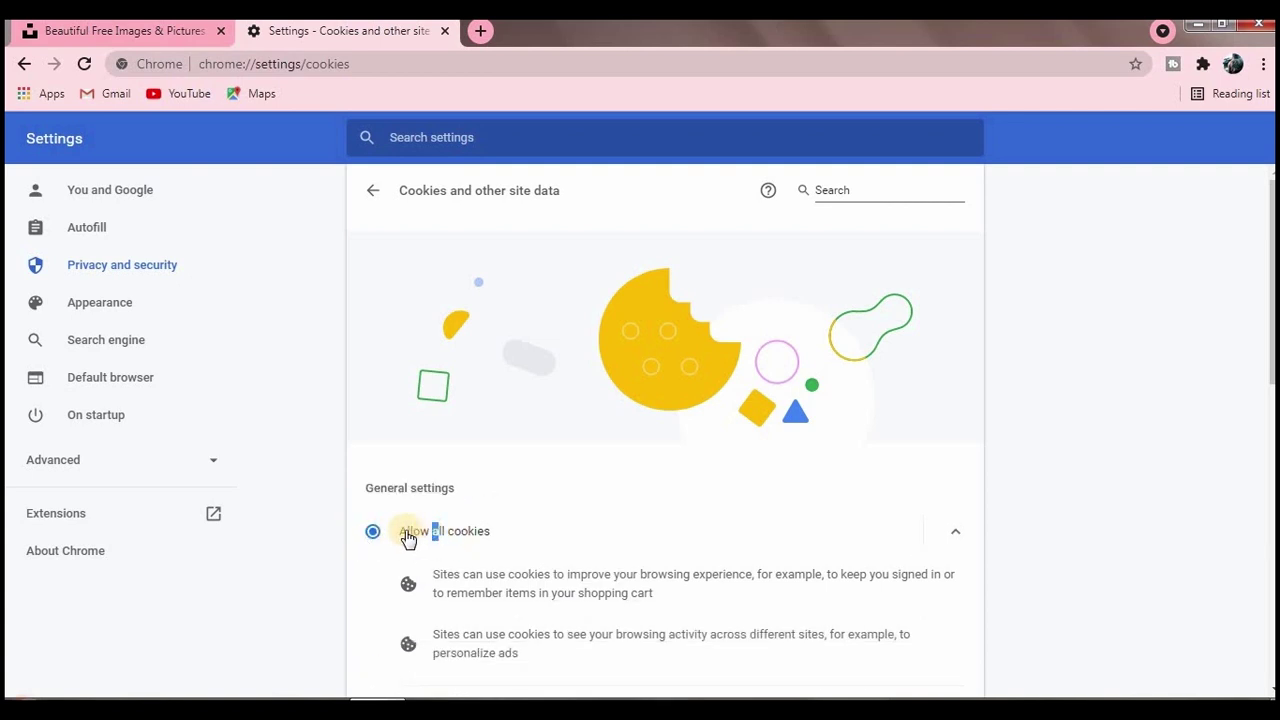
triple_click(512, 538)
click(516, 541)
Step: Set Safe Browsing to Enhanced protection in the privacy and security settings
click(128, 265)
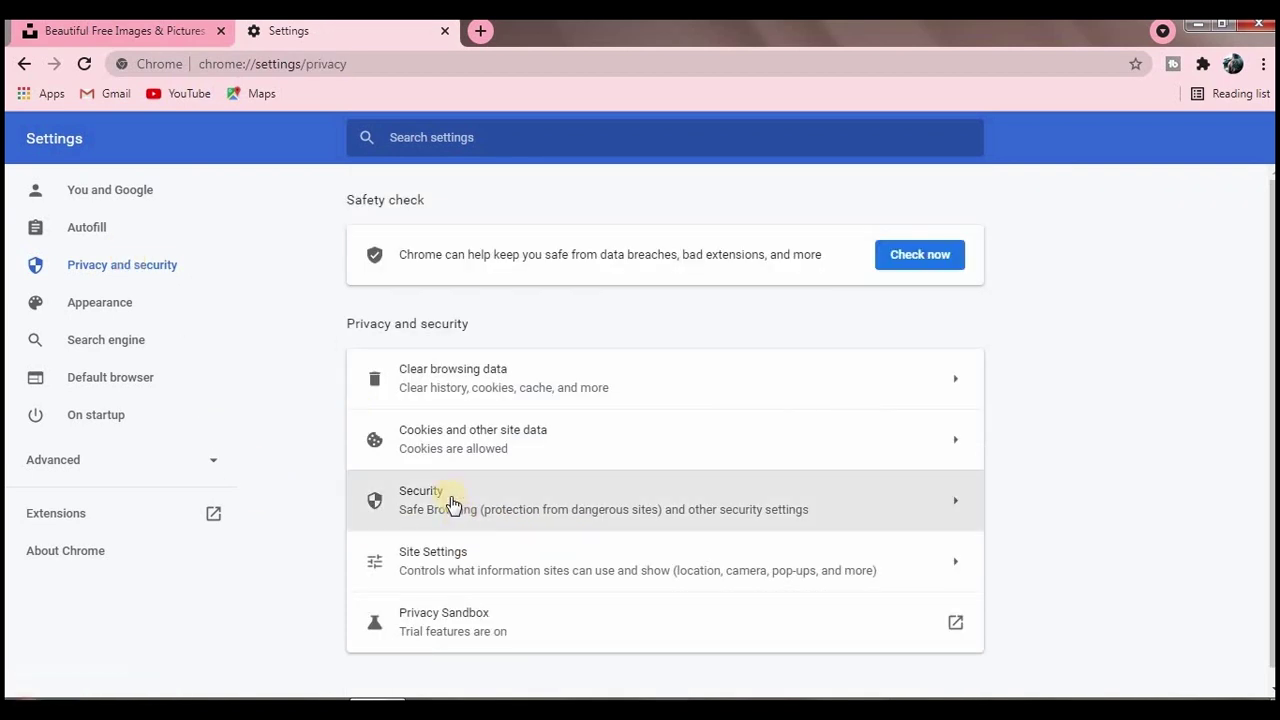
click(487, 518)
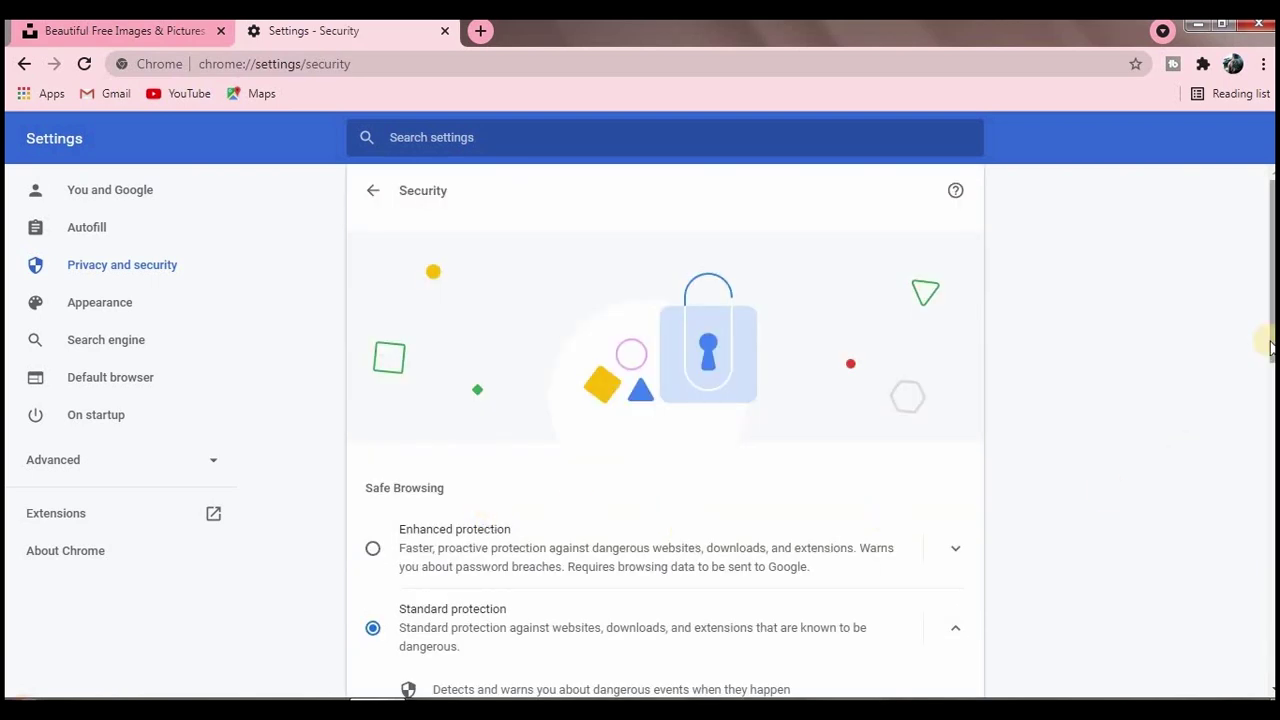
drag(1270, 338, 1249, 386)
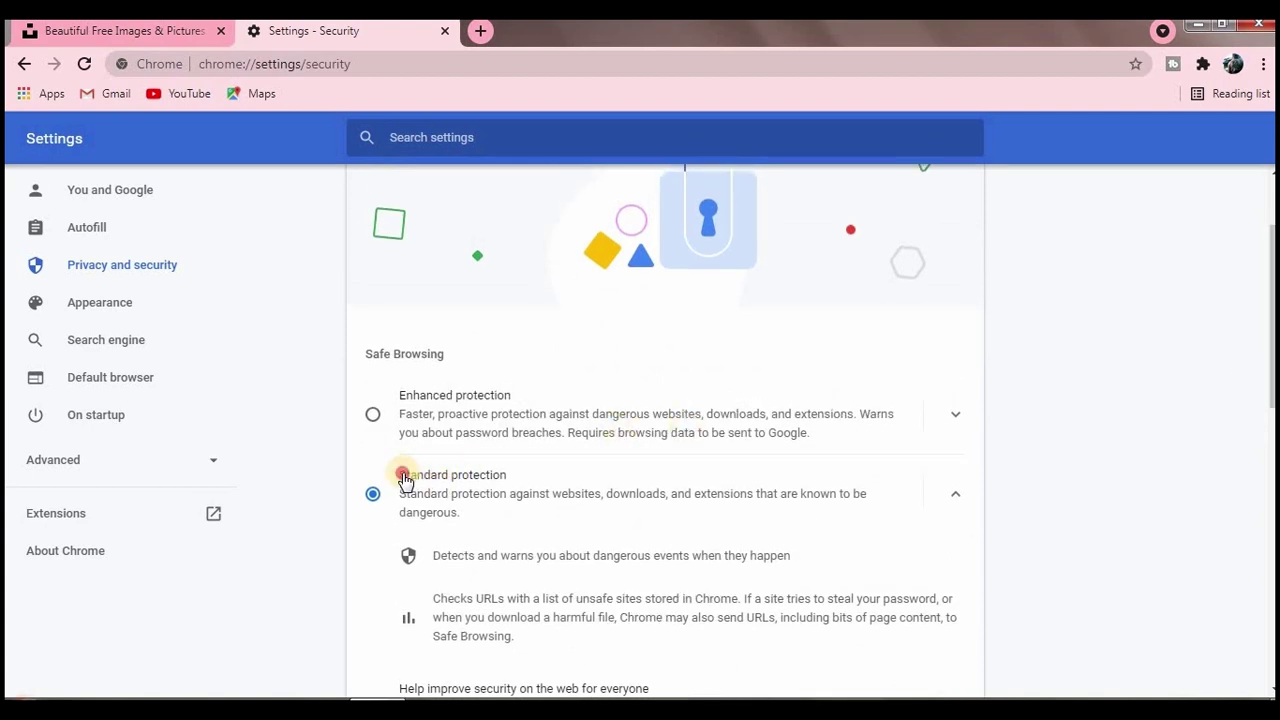
drag(403, 478, 528, 487)
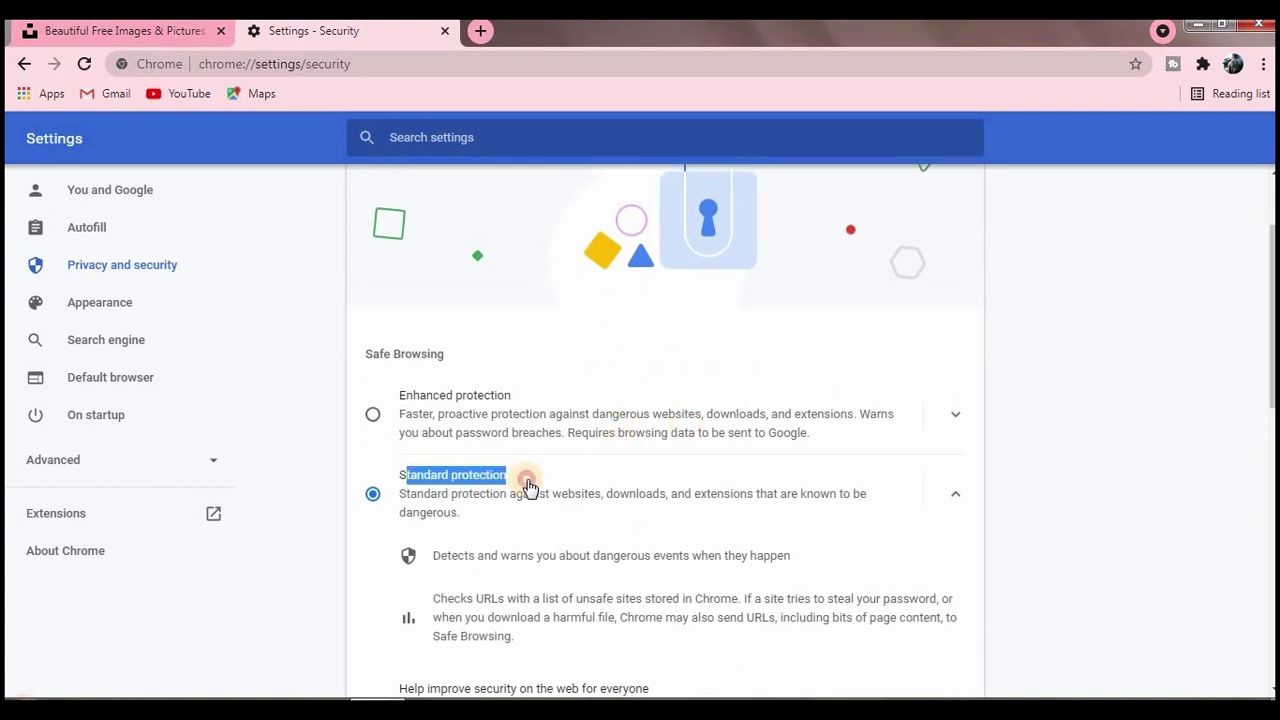
click(528, 487)
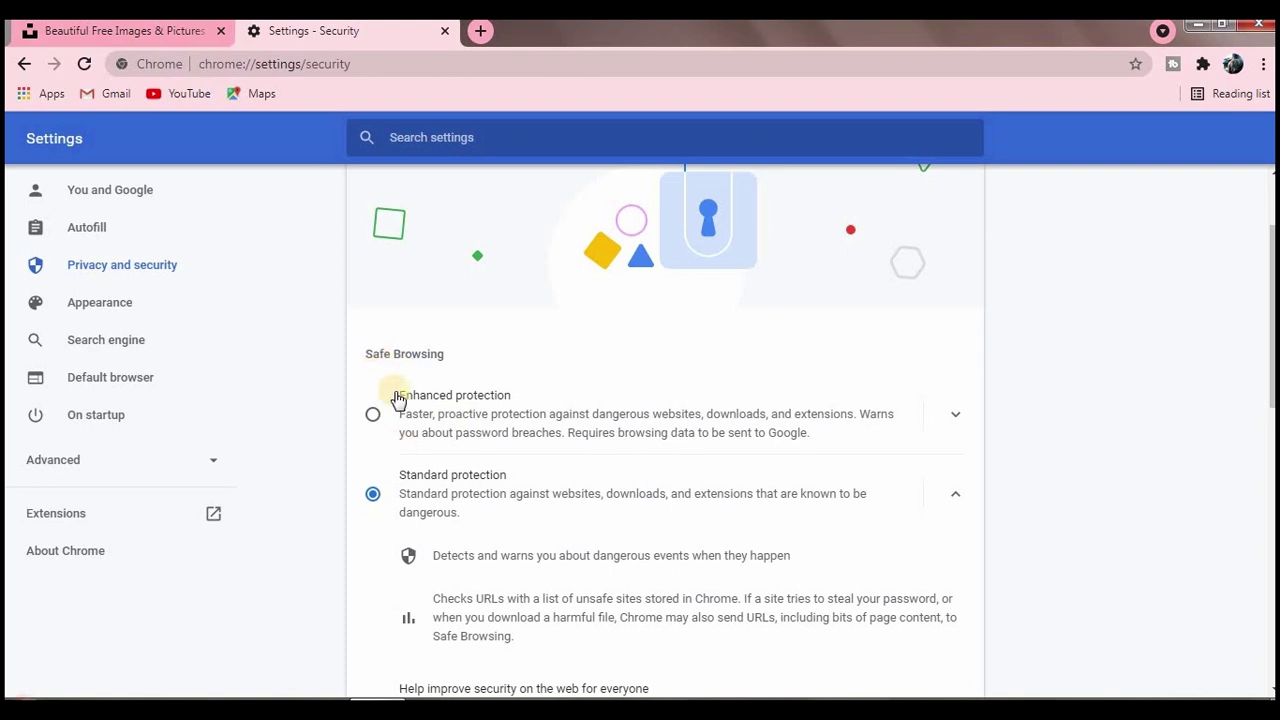
drag(397, 399, 800, 437)
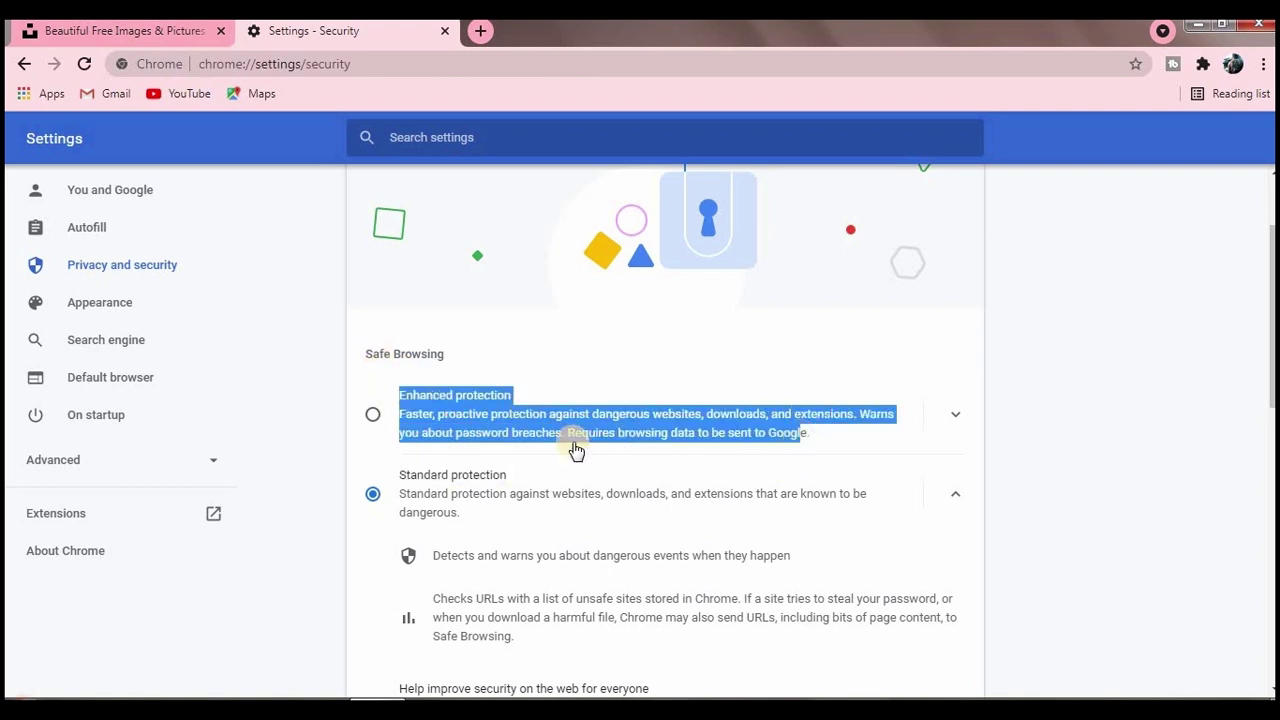
click(371, 415)
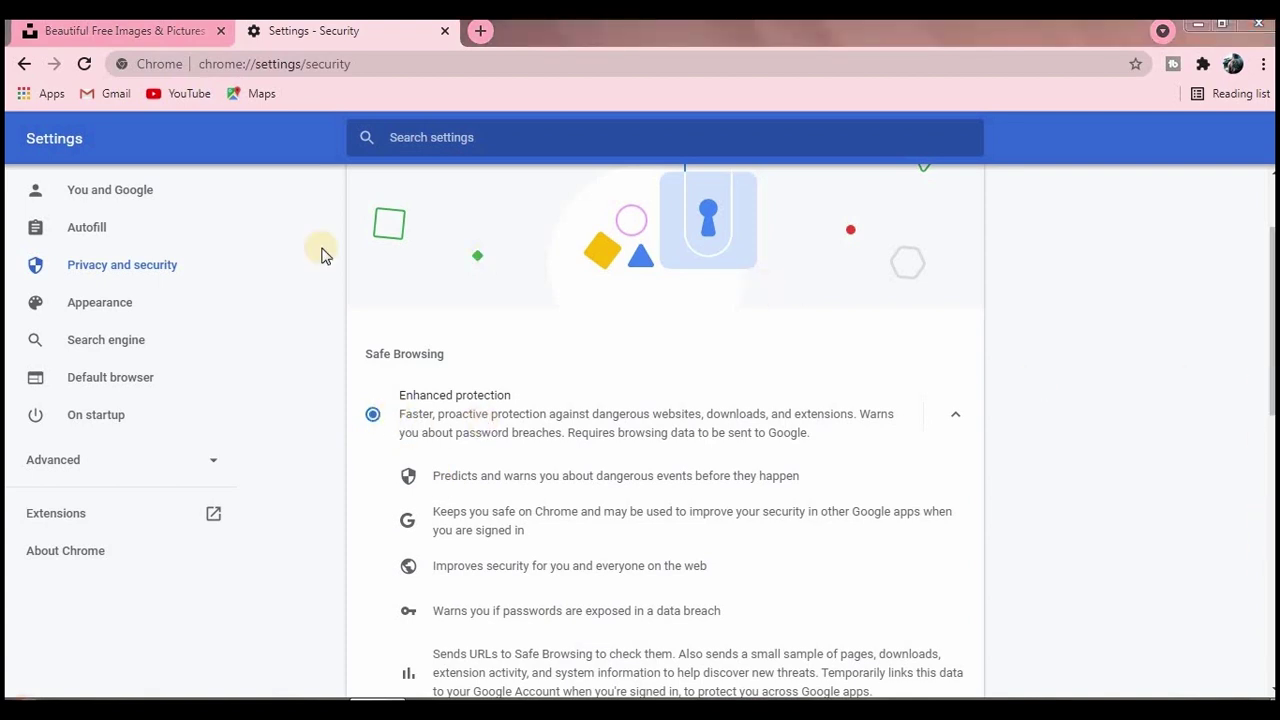
Step: Go back from the settings to the Google start page, search for unsplash and open the Unsplash website
click(21, 64)
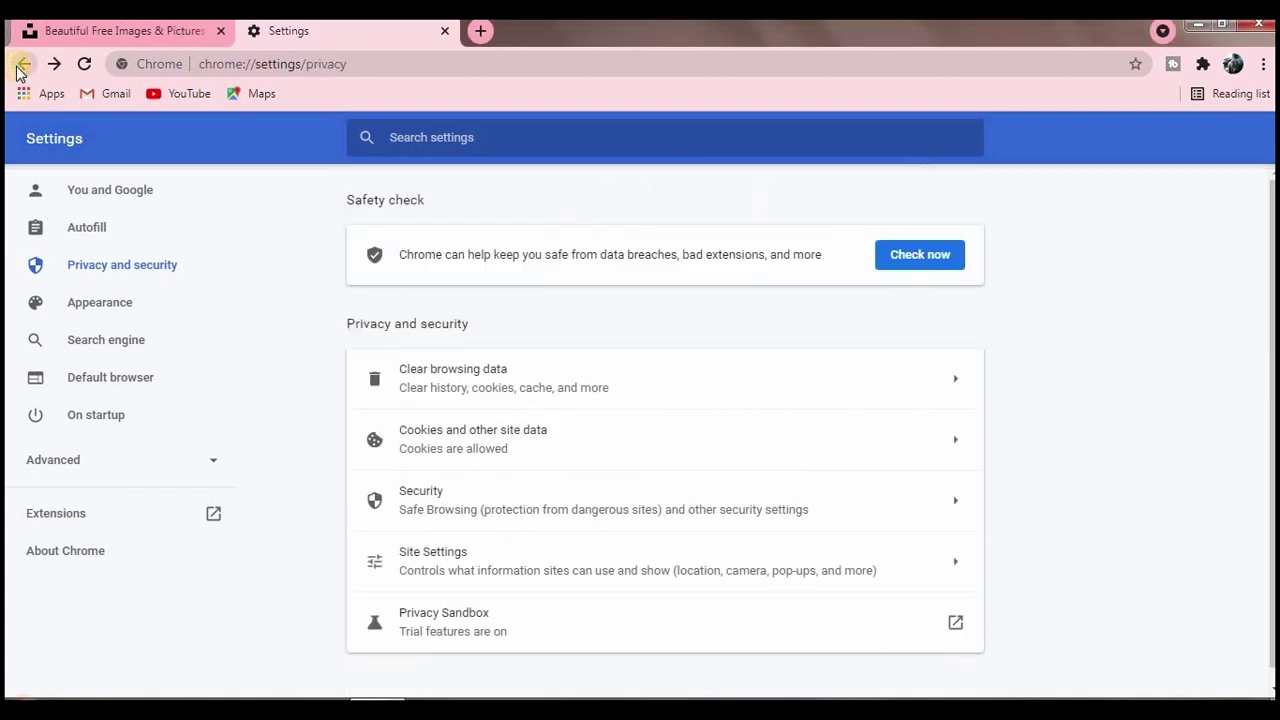
click(21, 64)
click(21, 64)
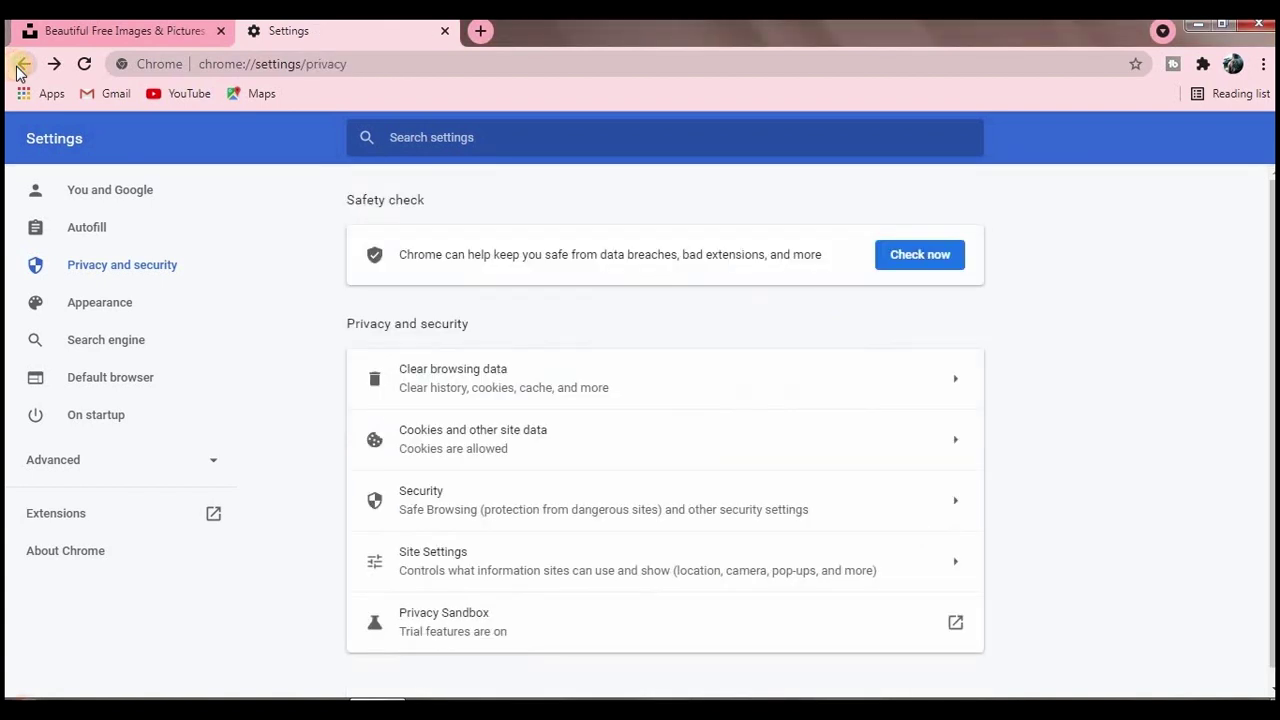
click(21, 64)
click(21, 64)
click(21, 64)
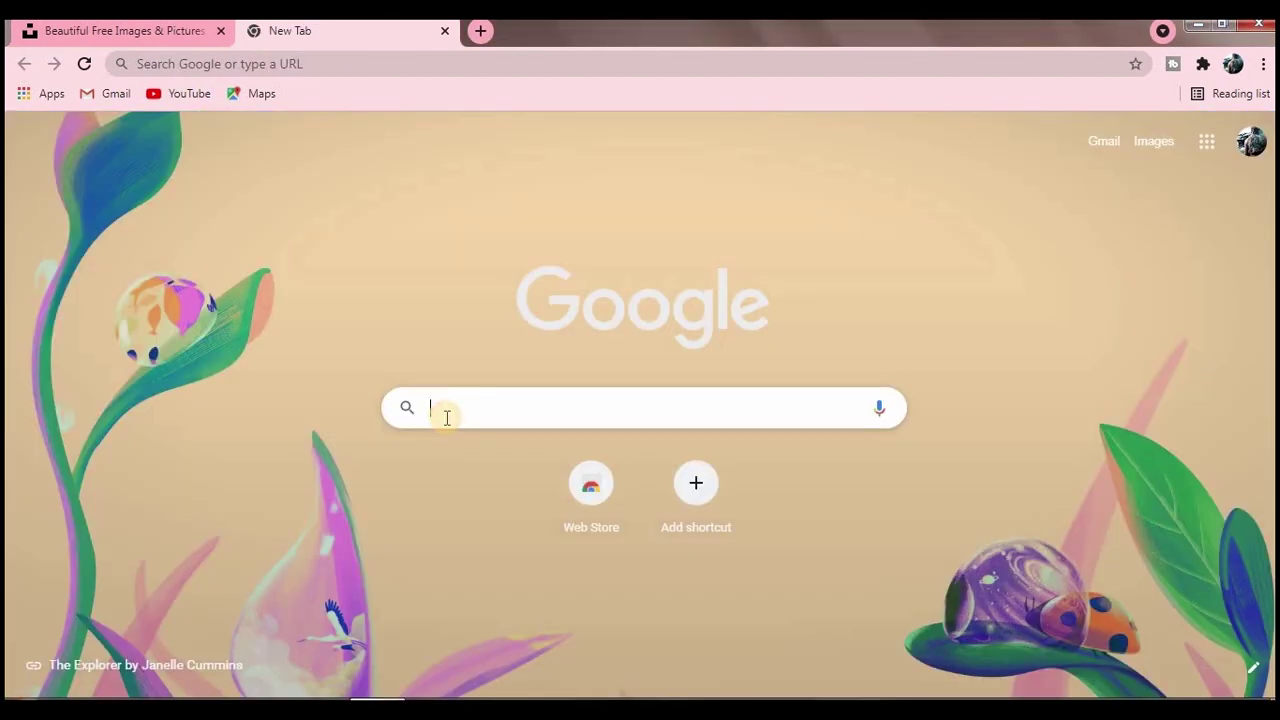
text(un)
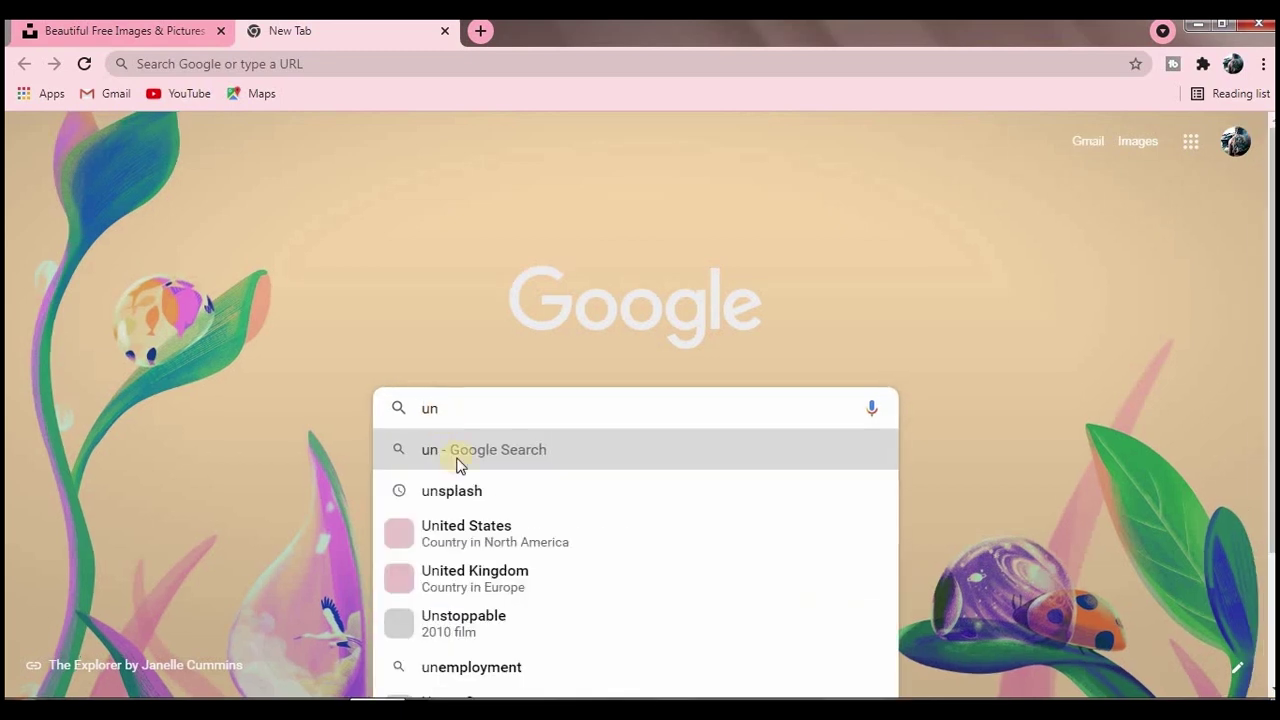
click(466, 494)
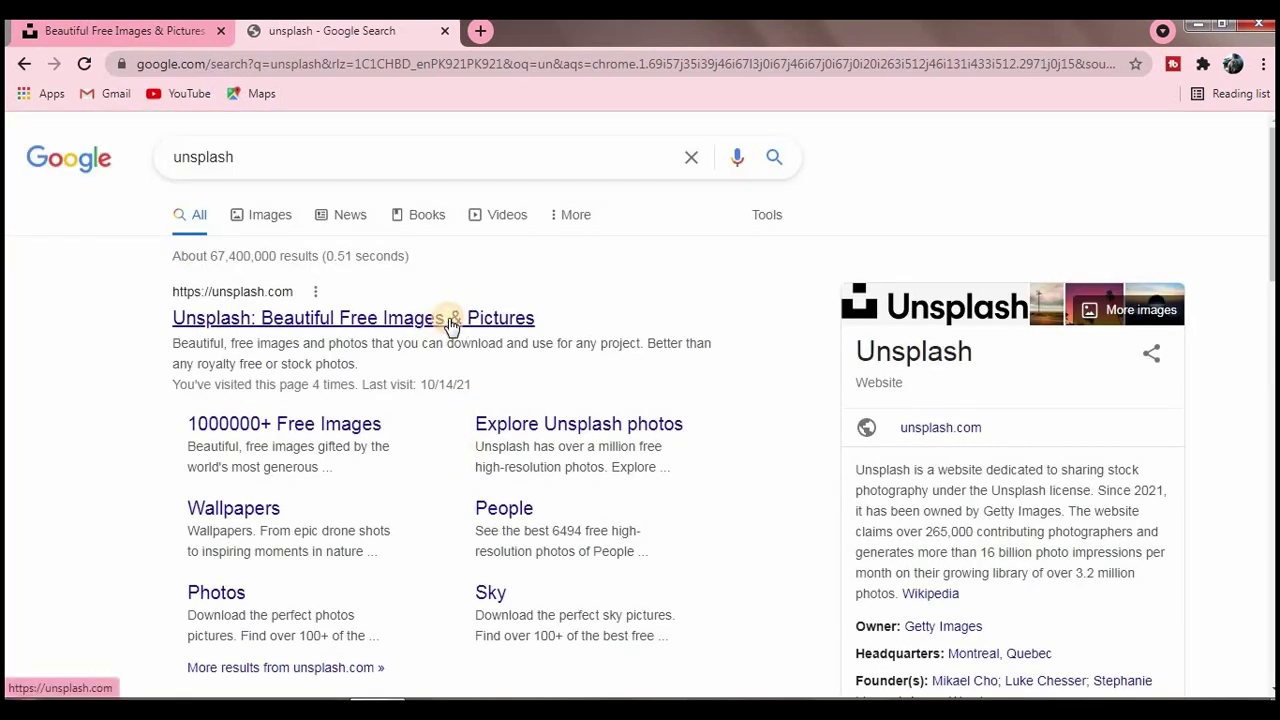
click(368, 318)
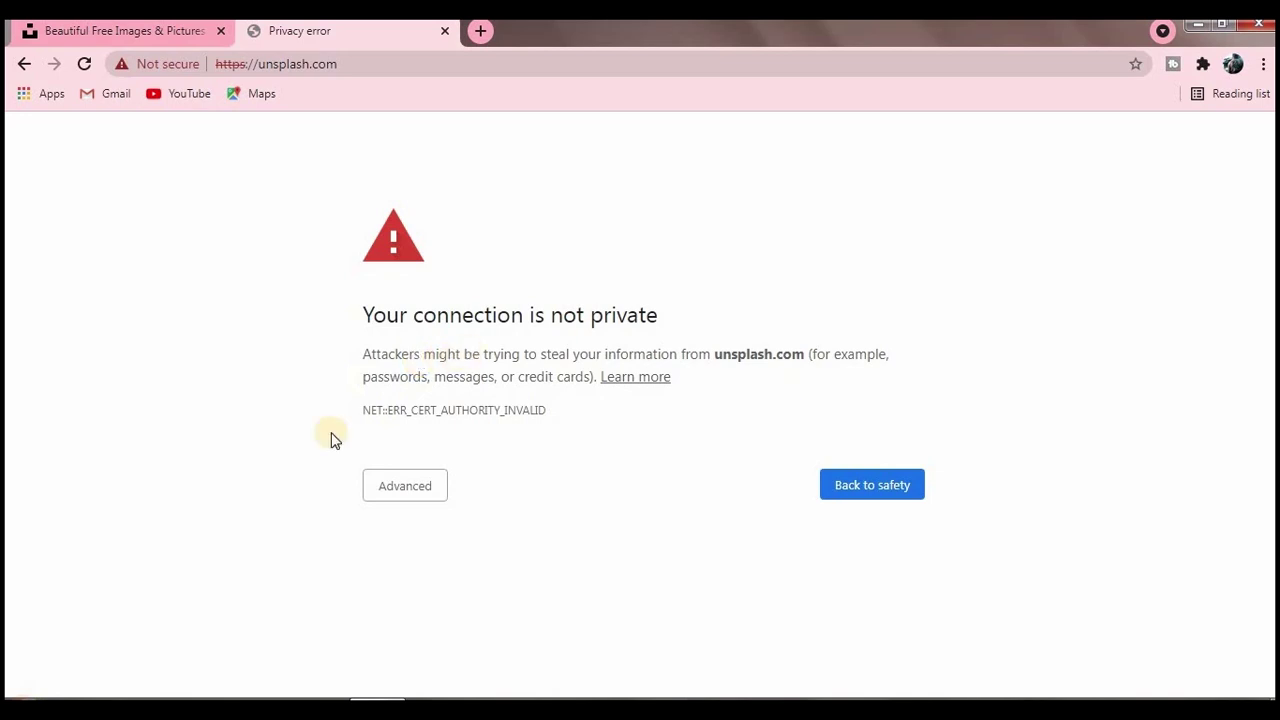
Step: Show the advanced details of the privacy warning and proceed to unsplash.com despite the untrusted certificate
click(412, 492)
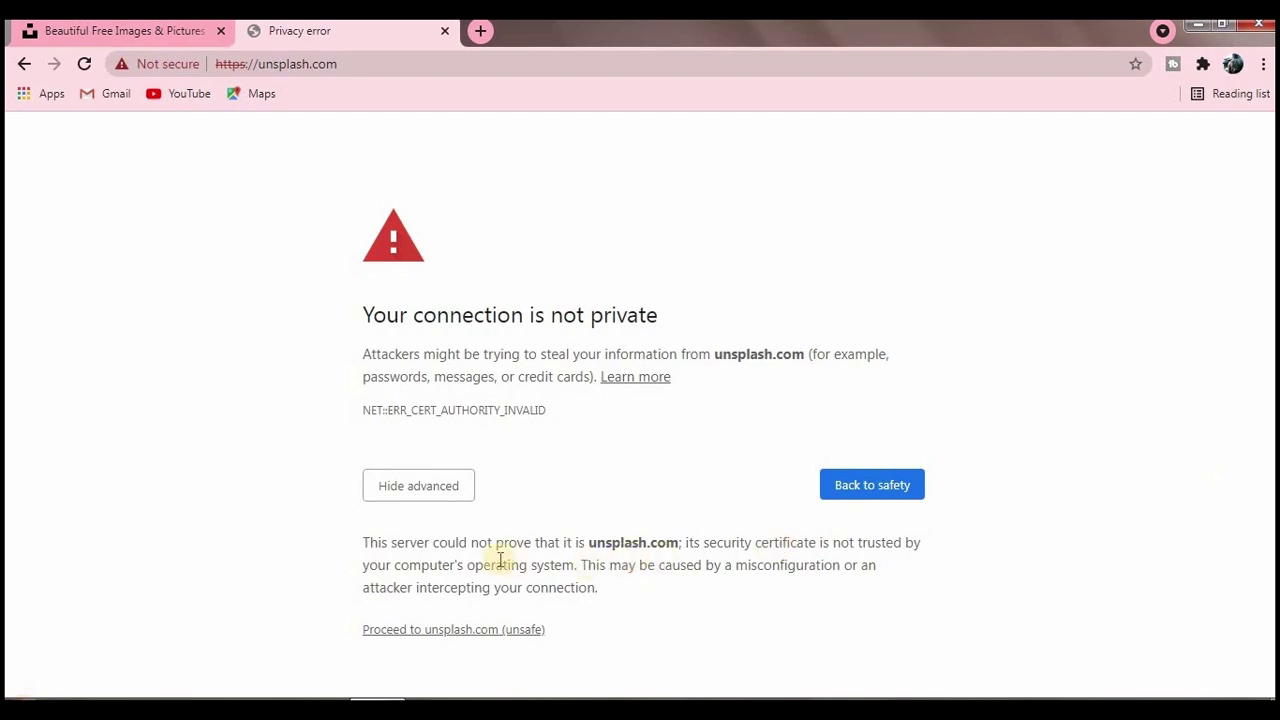
click(362, 541)
drag(545, 588, 588, 608)
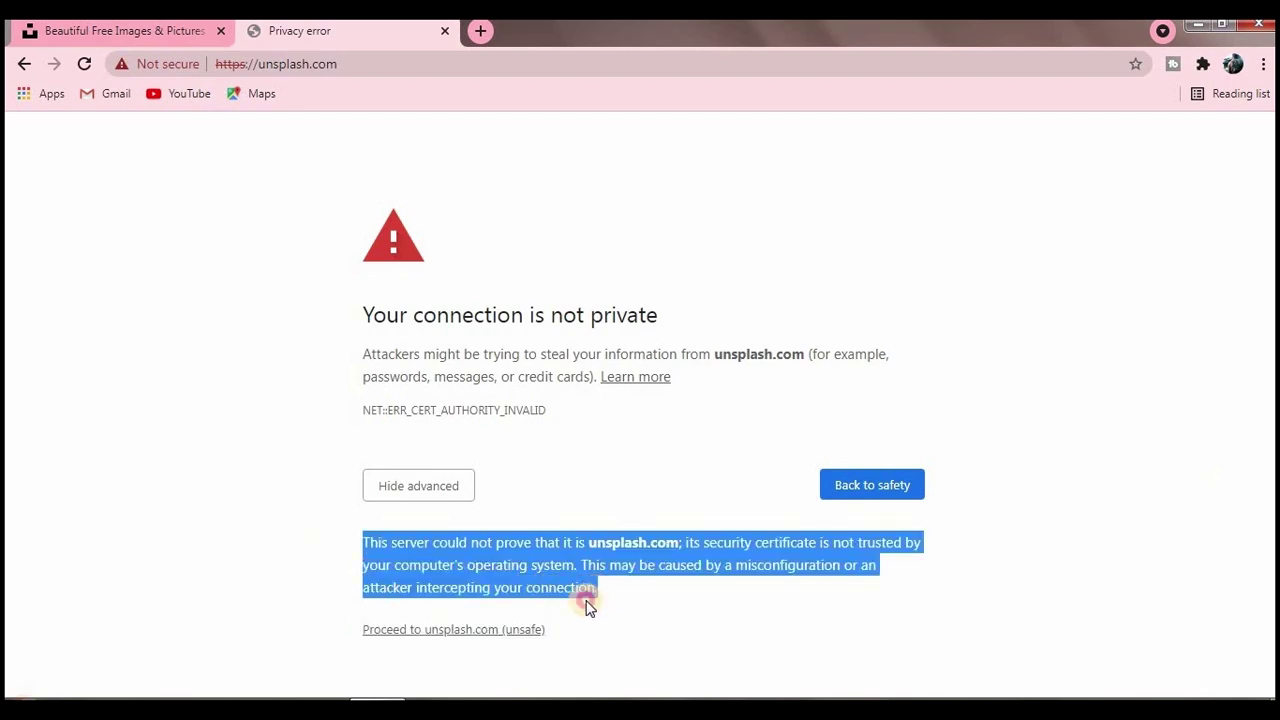
click(502, 638)
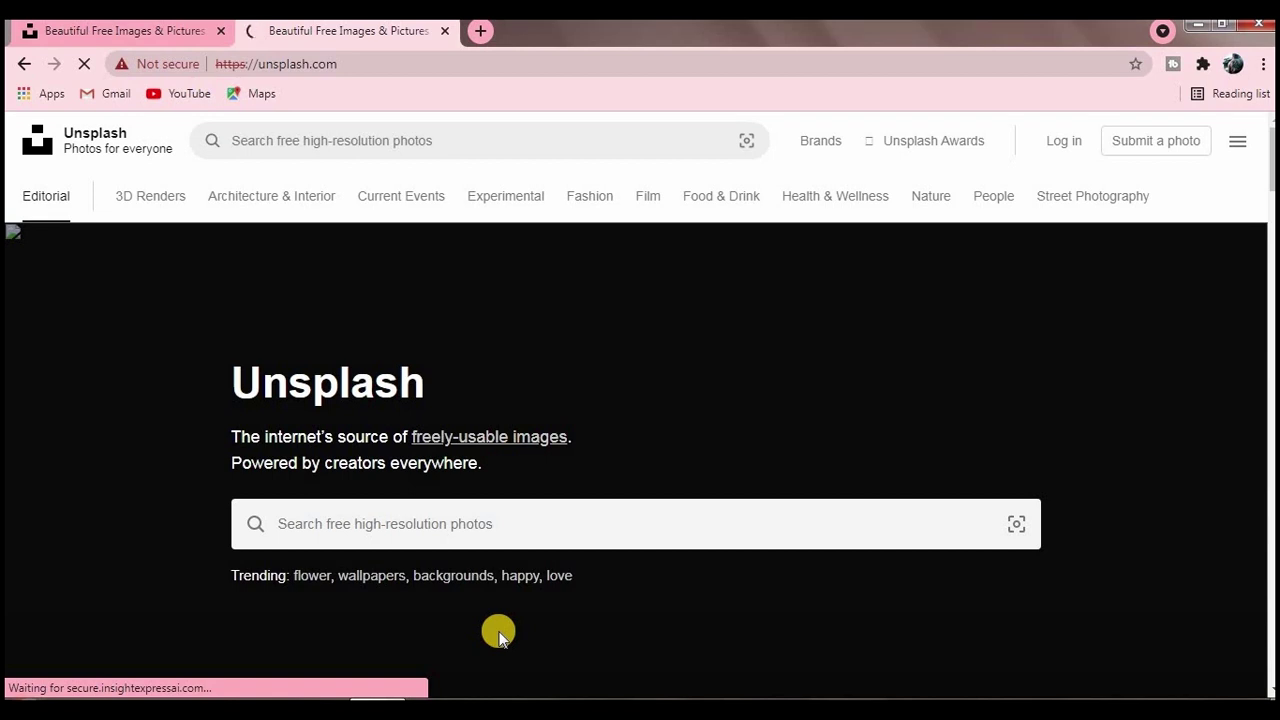
Step: Open a new tab, search Google for unsplash and load the Unsplash website from the results
click(485, 33)
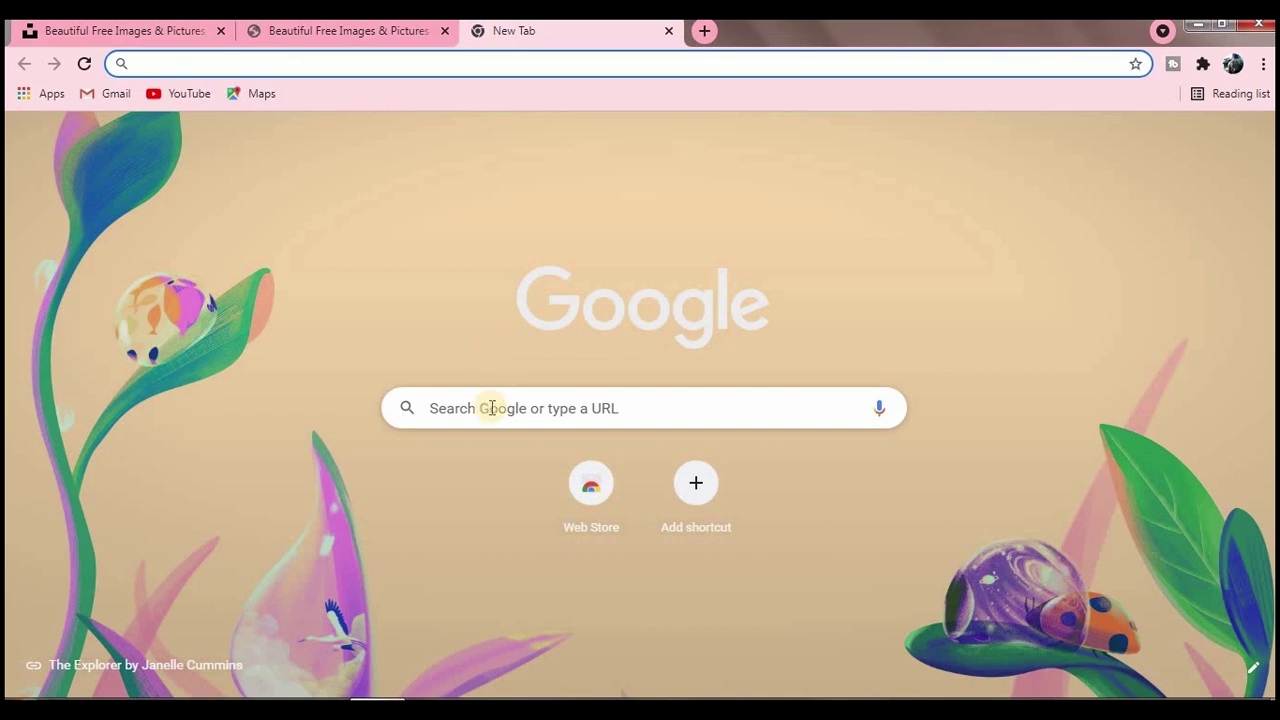
click(491, 408)
click(469, 452)
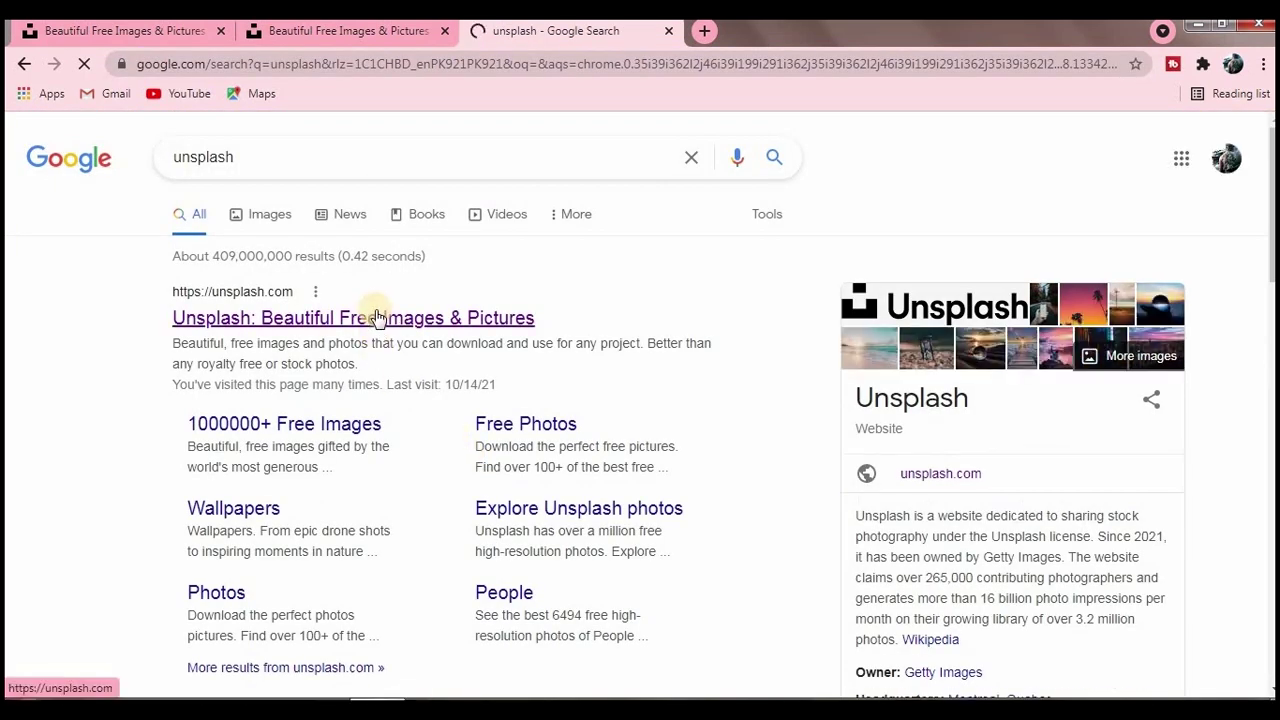
click(375, 316)
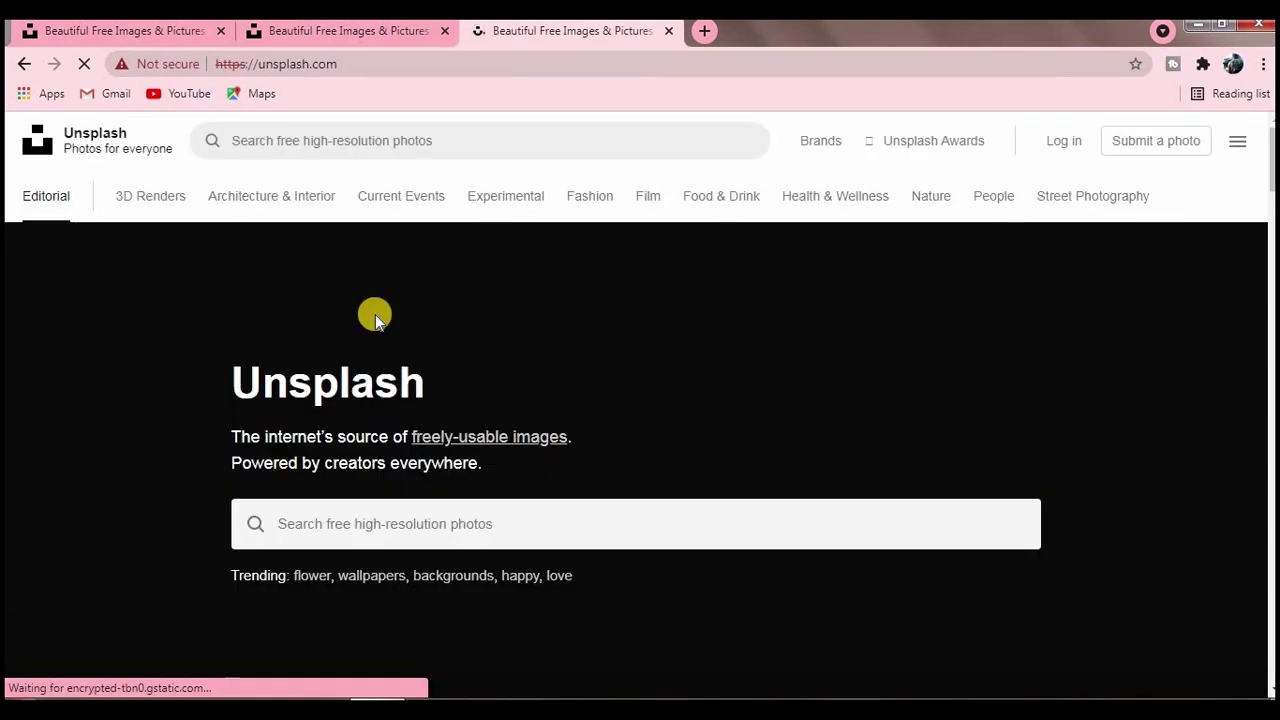
click(277, 522)
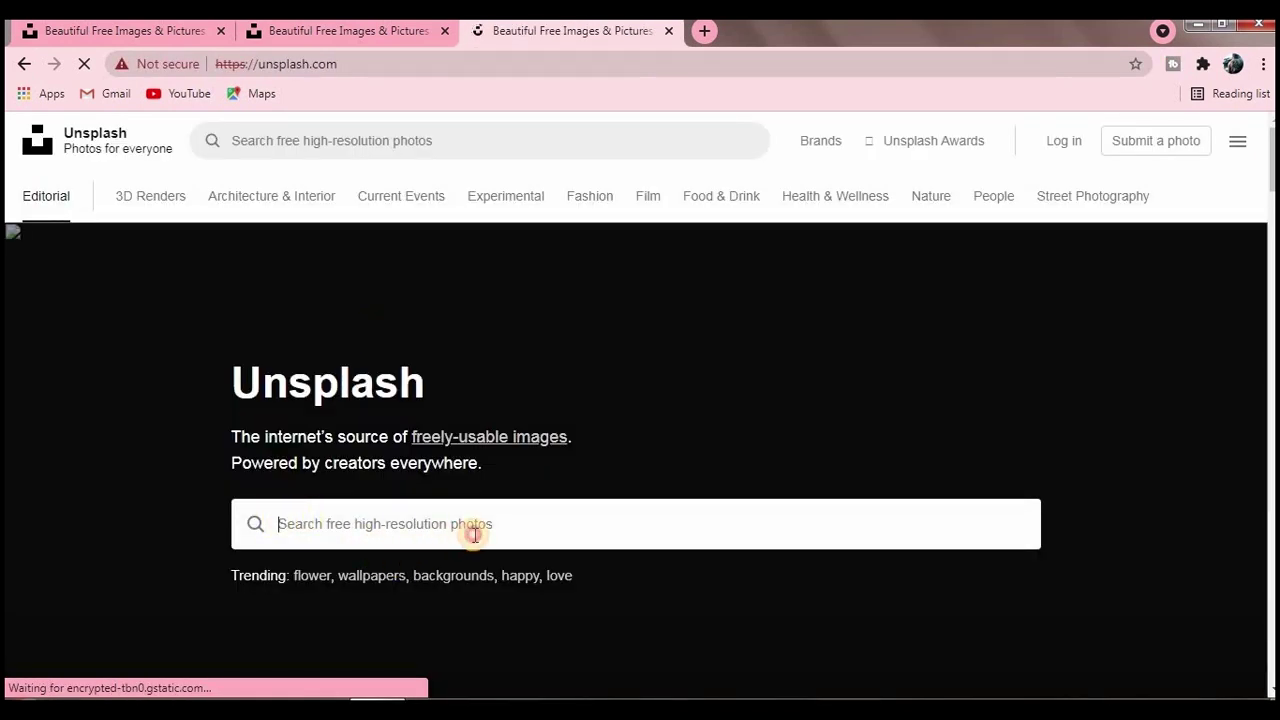
Step: Load the Unsplash website again through a Google search in a fourth tab and select its Unsplash heading
click(700, 31)
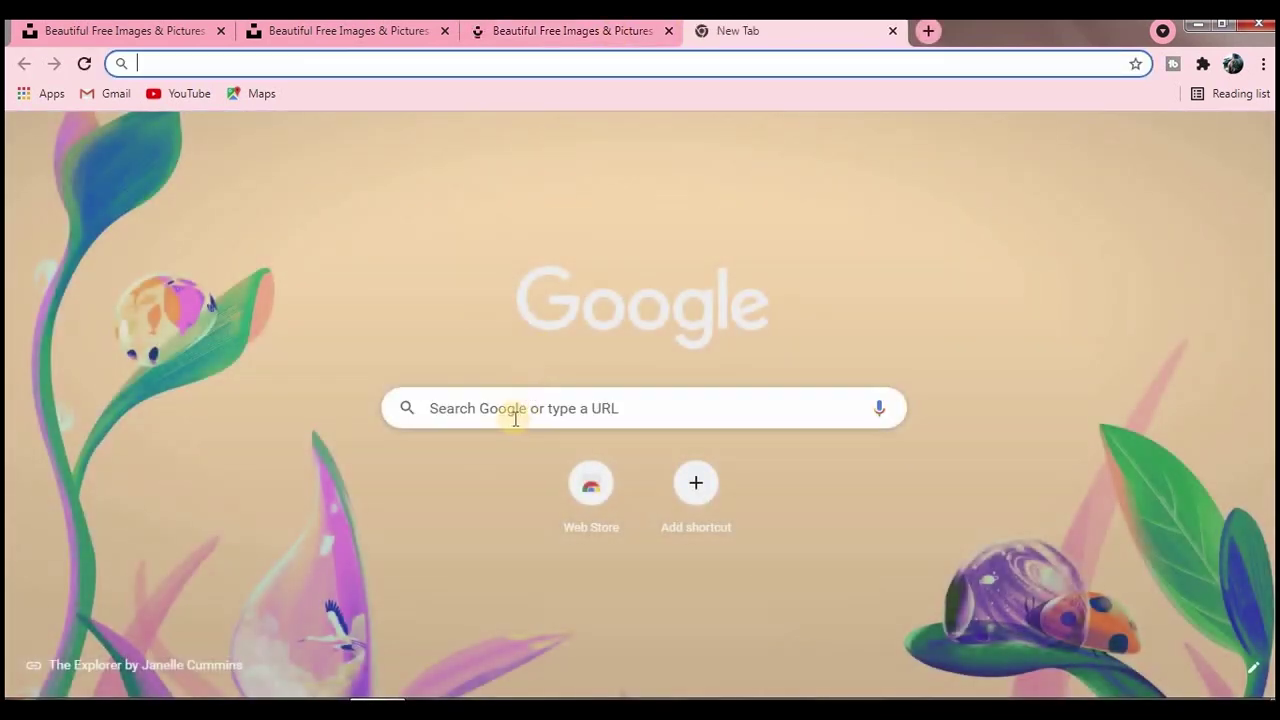
click(514, 417)
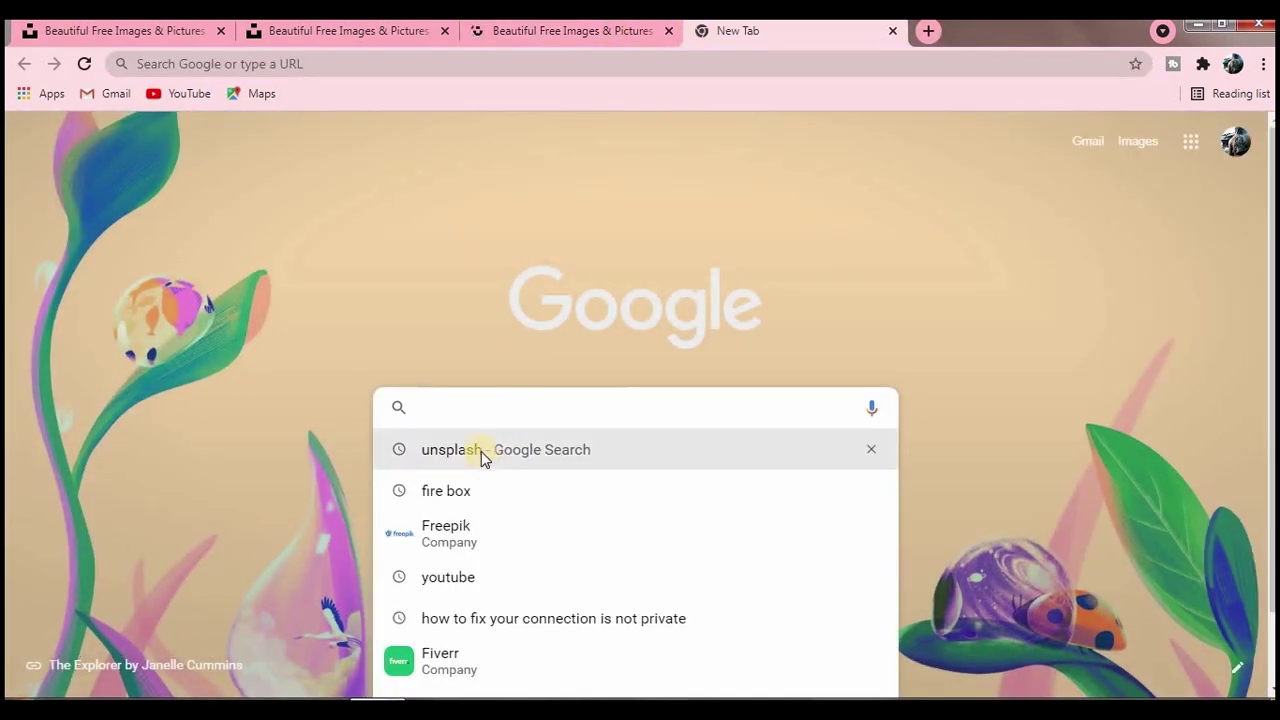
click(481, 450)
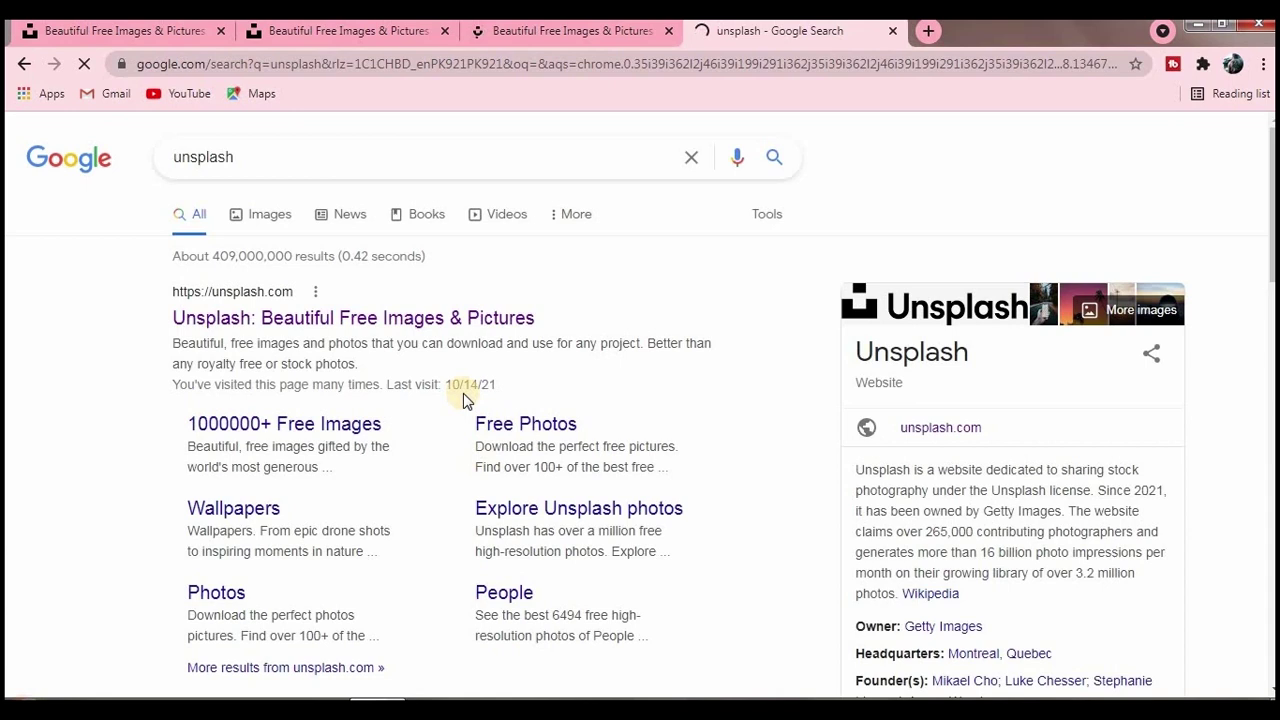
click(455, 317)
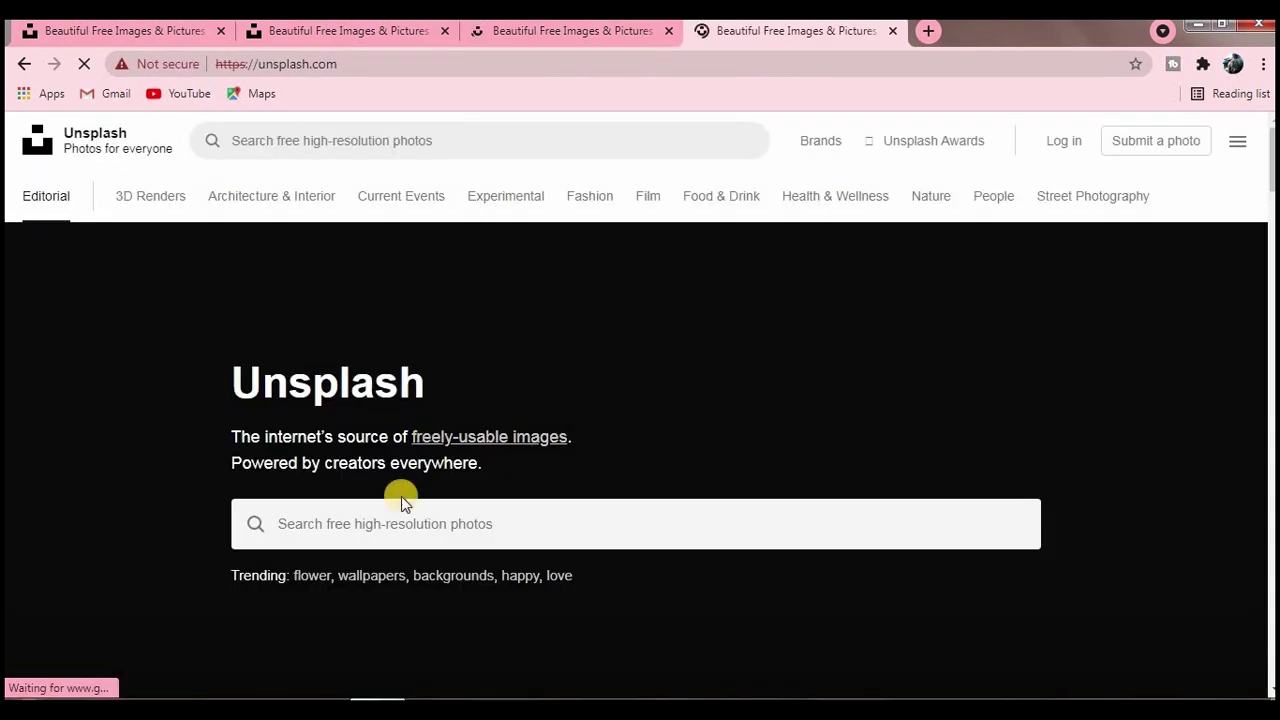
drag(236, 381, 490, 390)
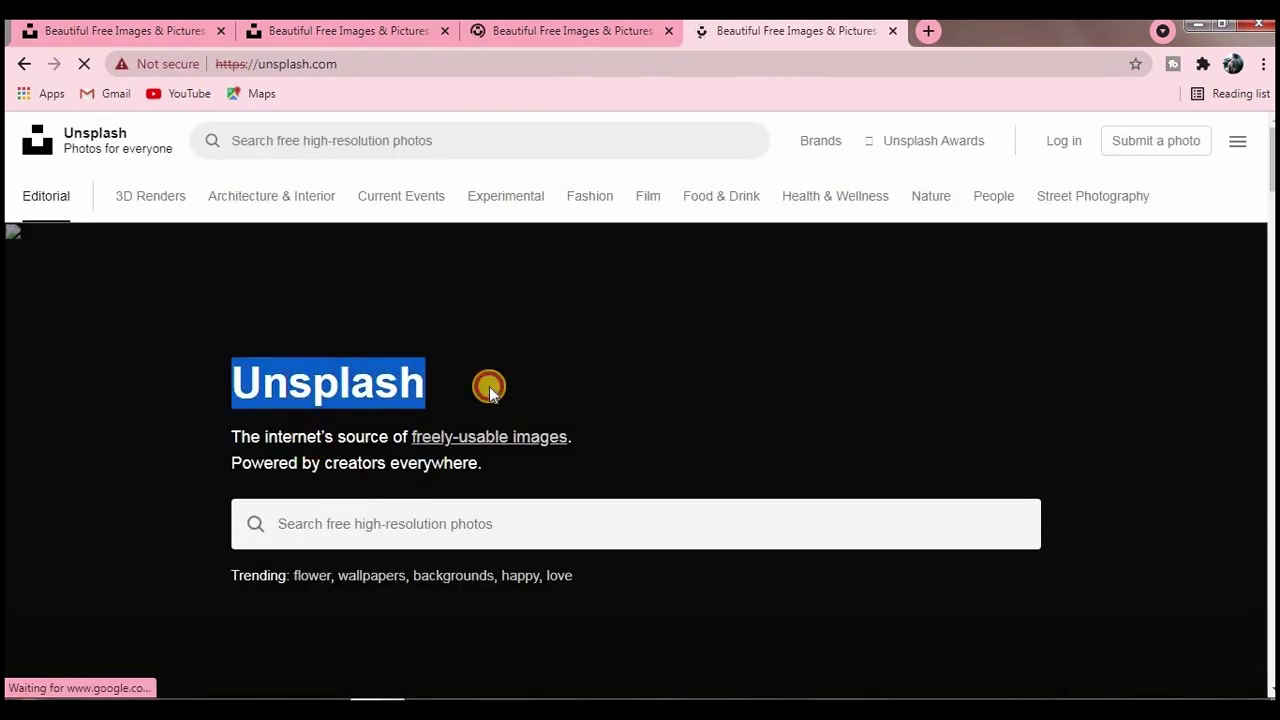
Step: Check the site across the open Unsplash tabs, following the freely-usable images link in the third tab and returning to the fourth
click(596, 31)
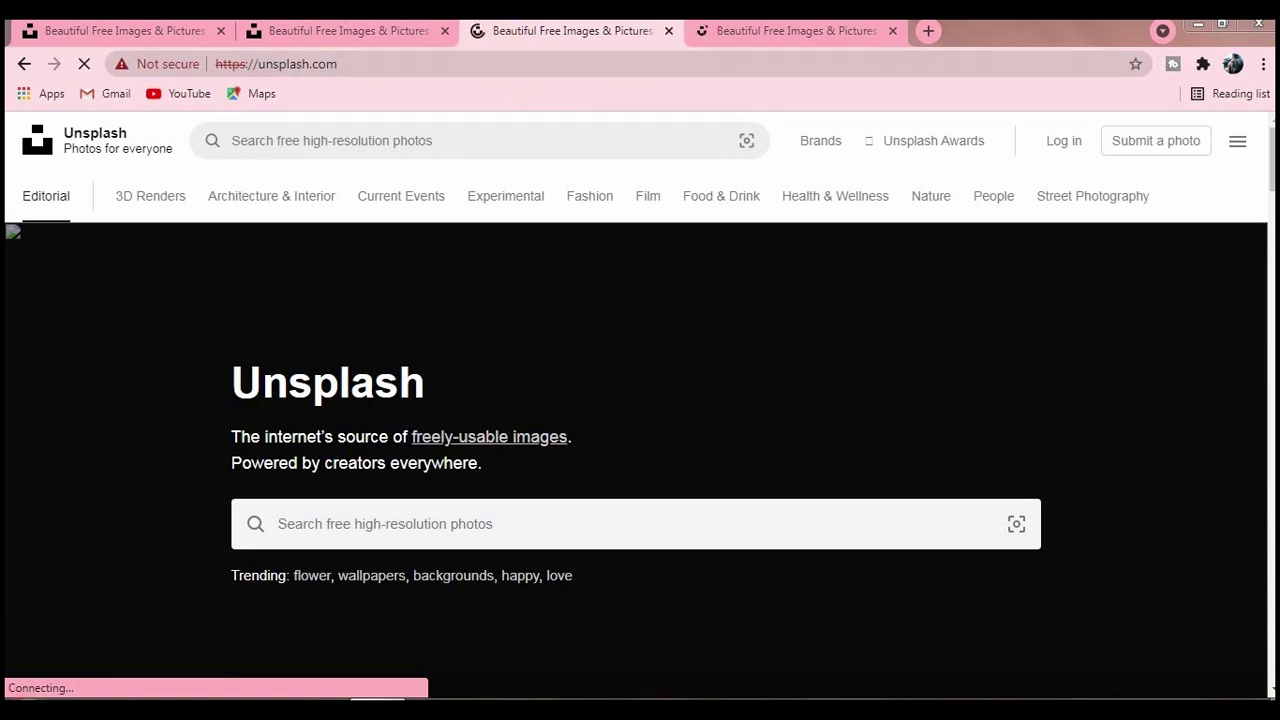
click(340, 35)
click(579, 35)
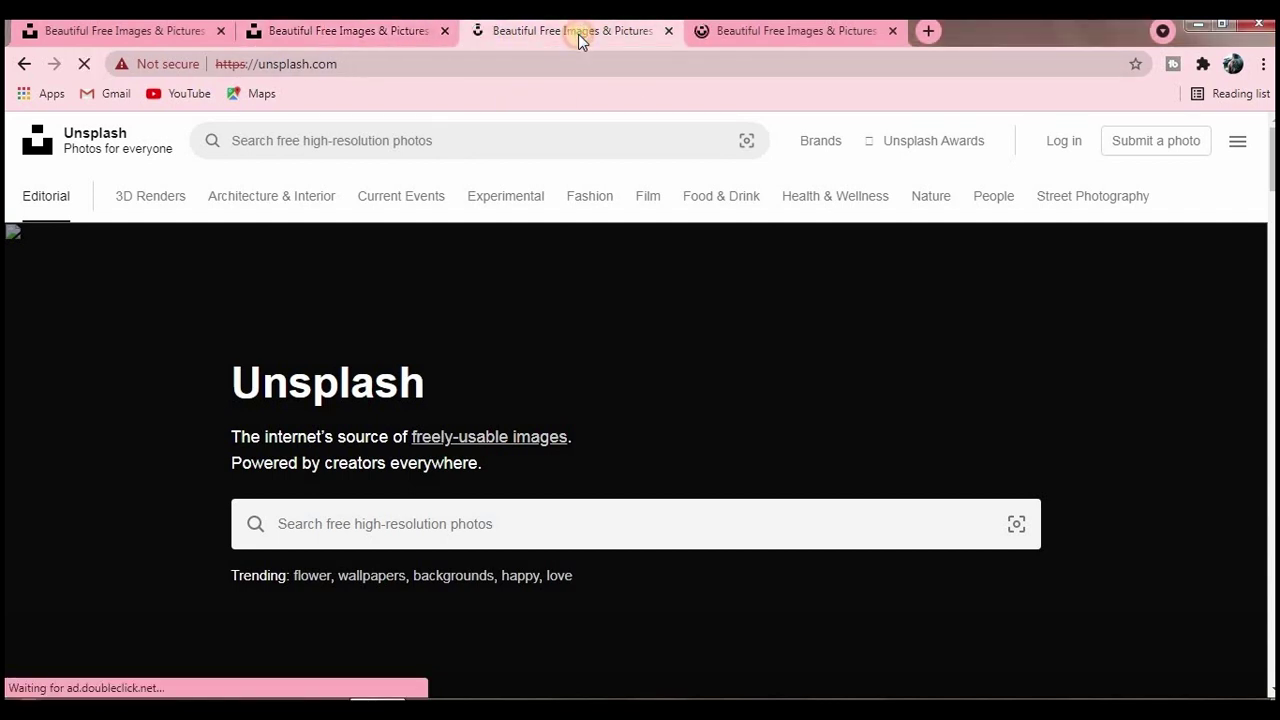
click(783, 36)
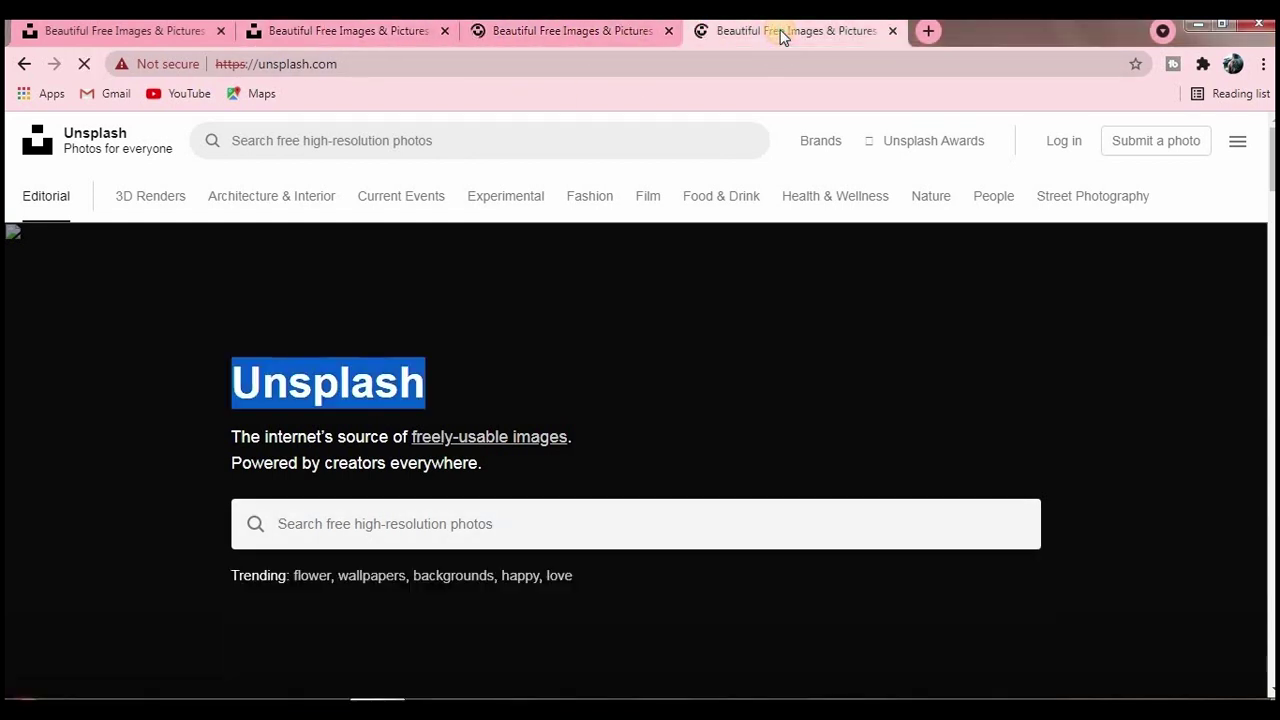
click(521, 27)
click(530, 437)
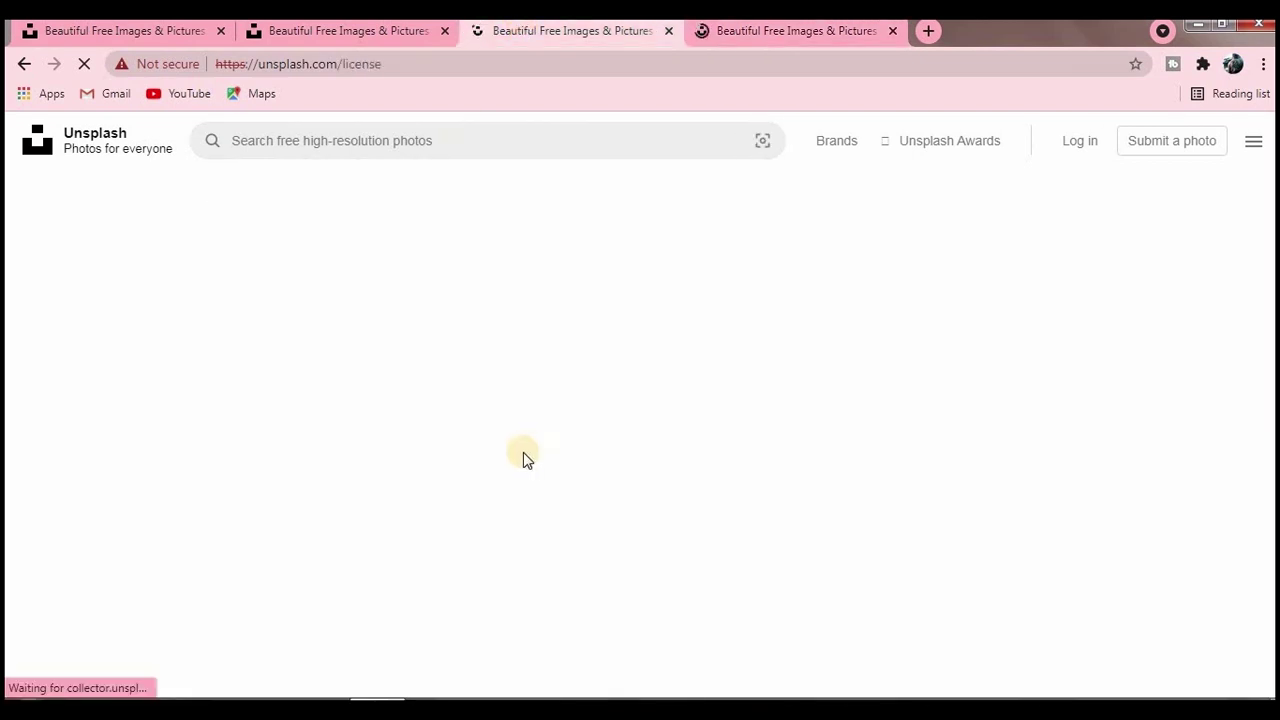
click(366, 28)
click(805, 28)
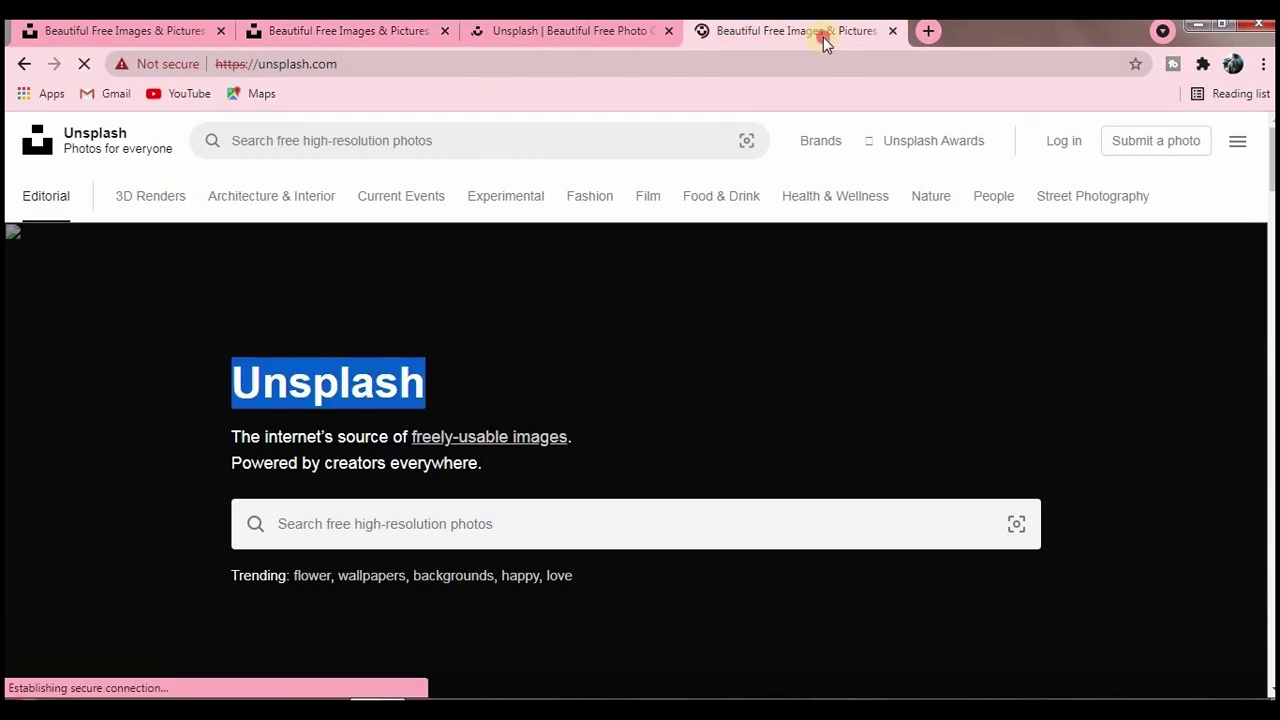